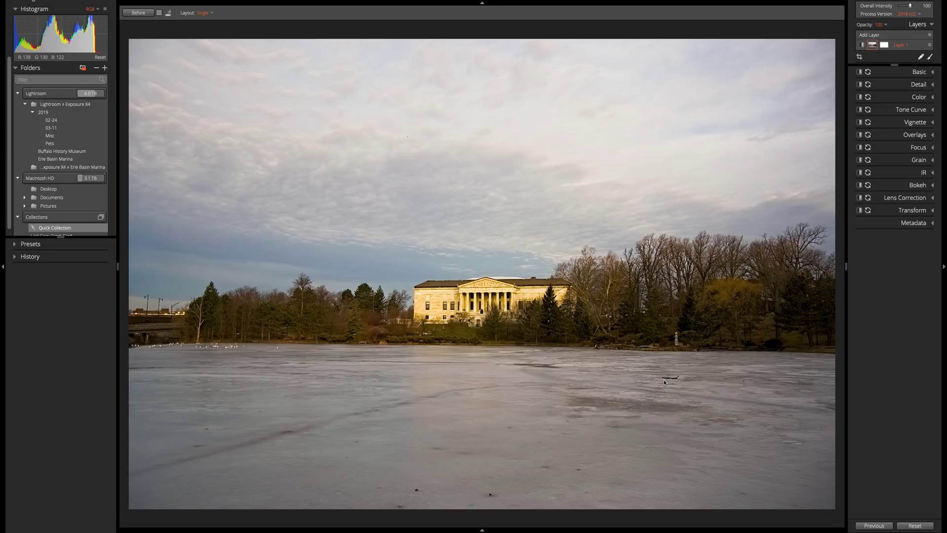
Step: Zoom in on the lakeside museum photo and pan to the ice with the dark stick
key(super)
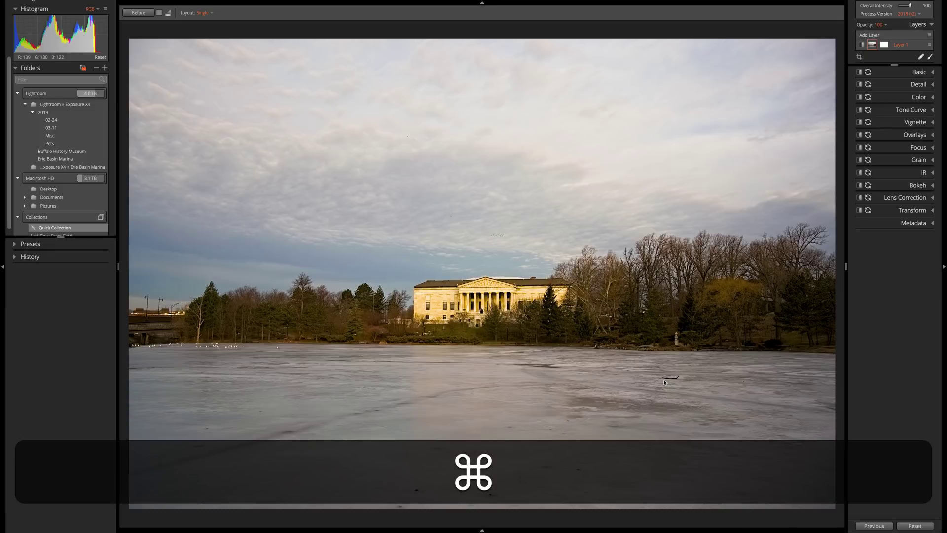
key(super+equal)
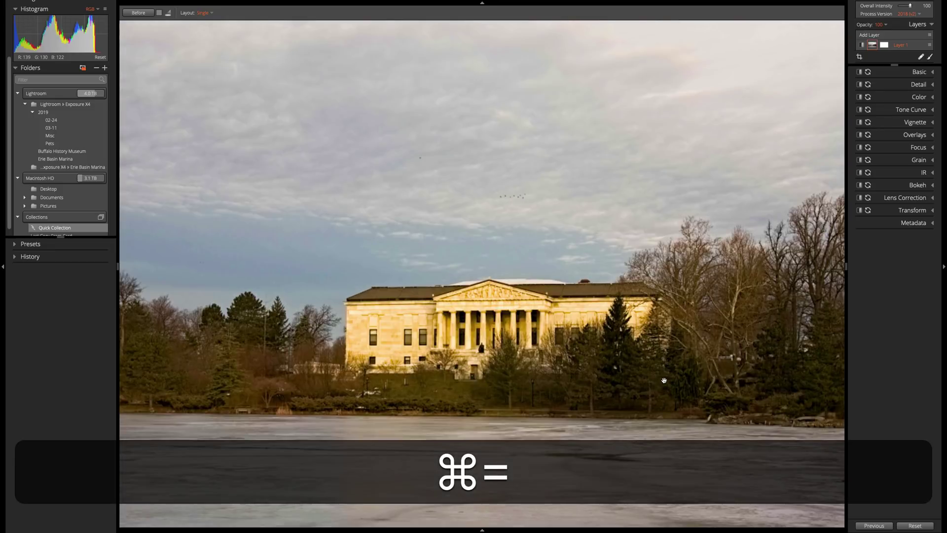
scroll(699, 430, right, 8)
scroll(699, 430, down, 5)
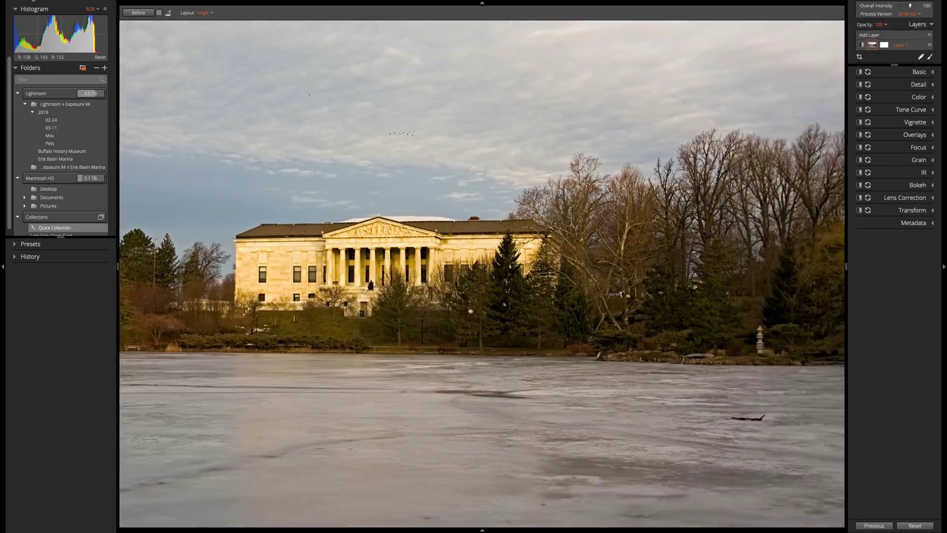
mouse_move(708, 395)
mouse_down()
mouse_move(671, 390)
mouse_move(594, 348)
mouse_move(590, 336)
mouse_move(637, 297)
mouse_up()
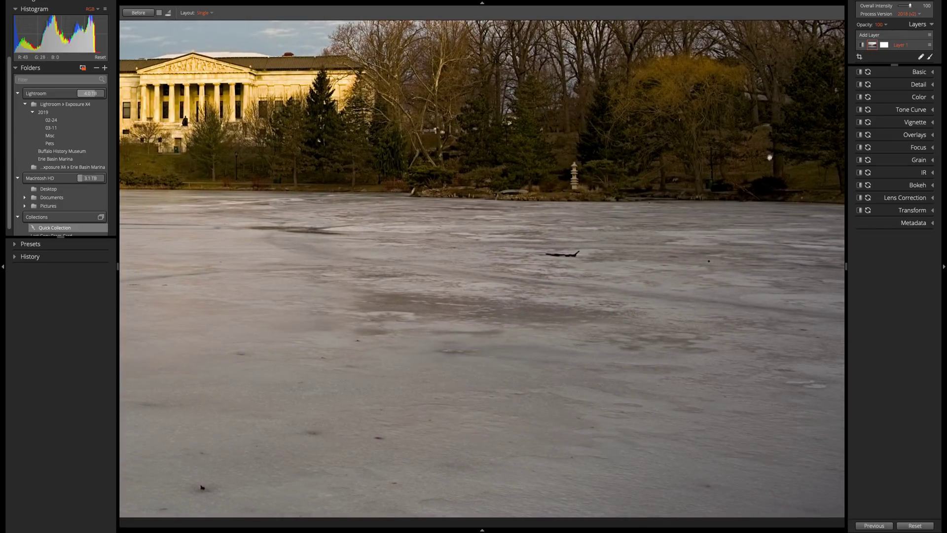
Step: Activate the spot heal brush on Layer 1 and keep its brush mode on Heal
click(922, 58)
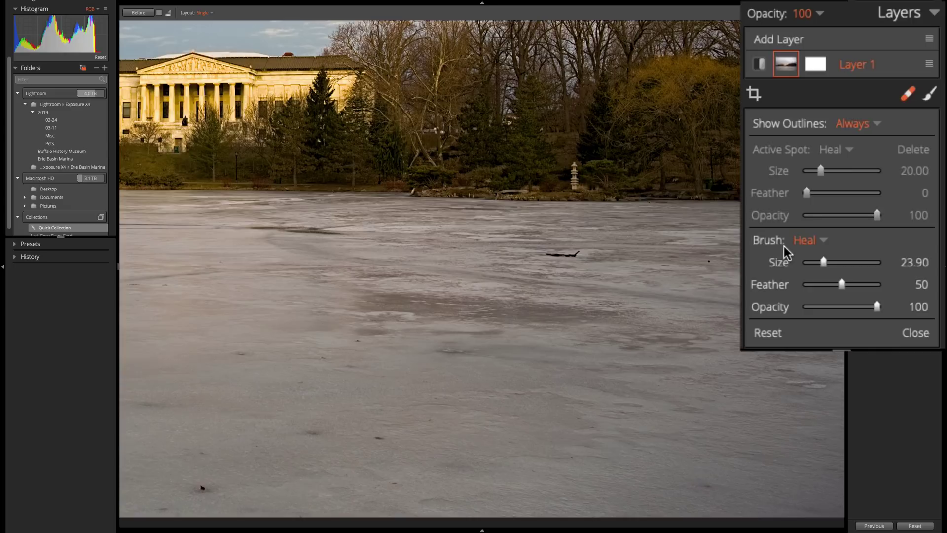
click(812, 242)
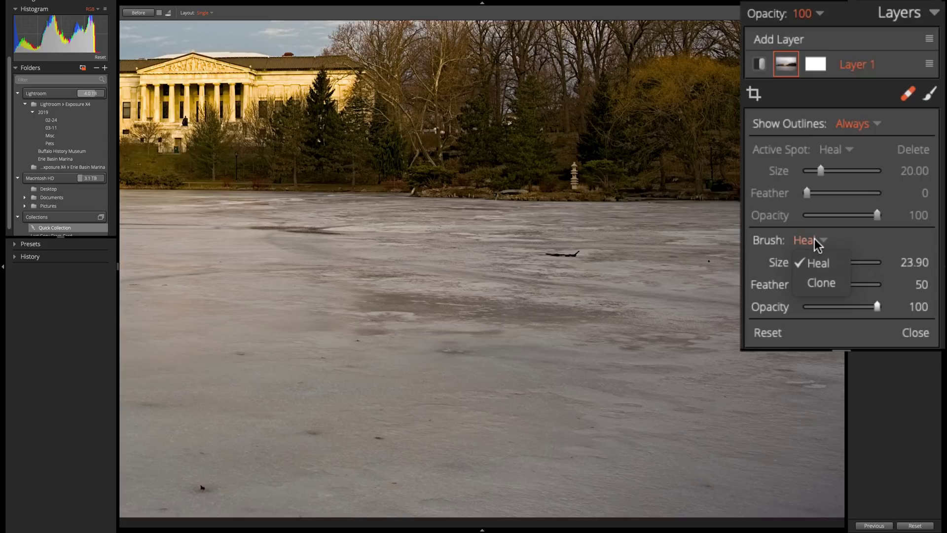
click(824, 267)
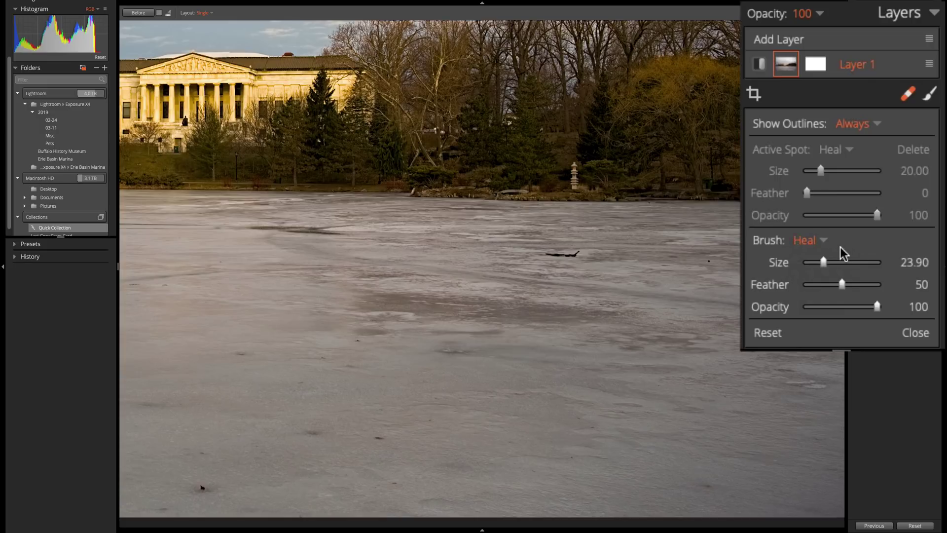
Step: Resize the Heal brush from about 27 up to 30.59
mouse_move(821, 261)
mouse_down()
mouse_move(855, 262)
mouse_move(826, 265)
mouse_up()
key(bracketleft)
key(bracketleft)
key(bracketleft)
key(bracketleft)
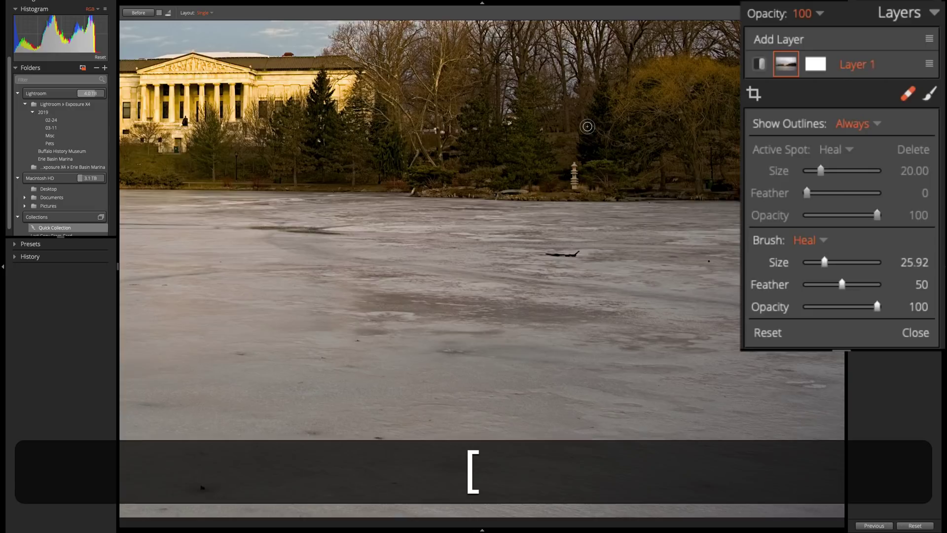
key(bracketright)
key(bracketright)
key(bracketright)
key(bracketright)
key(bracketright)
key(bracketright)
key(bracketright)
key(bracketright)
key(bracketright)
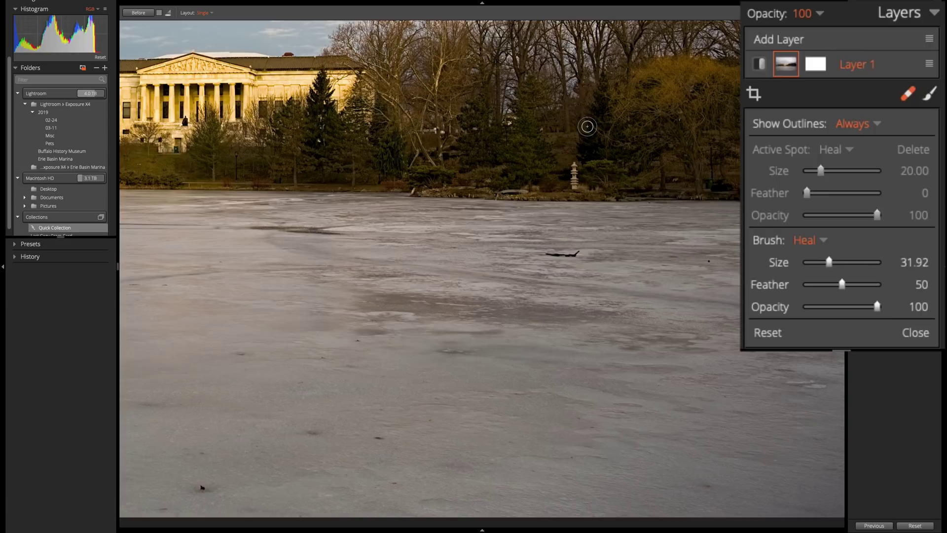
key(])
key([)
key([)
key([)
Step: Try full and near-hard brush feather, then settle the heal brush at feather 50, size 27.92
click(839, 285)
drag(839, 284, 913, 290)
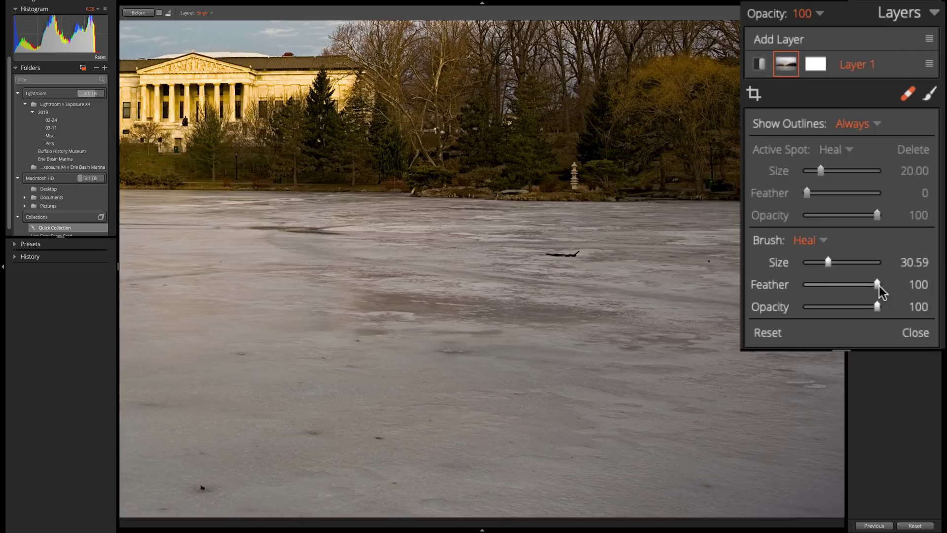
drag(877, 285, 757, 282)
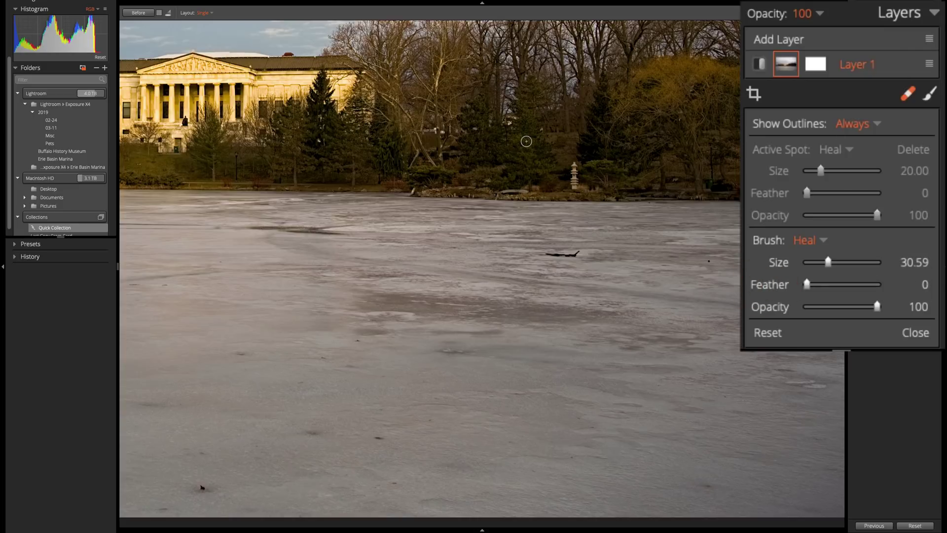
key(bracketright)
key(bracketright)
key(bracketright)
drag(807, 284, 842, 288)
key(bracketleft)
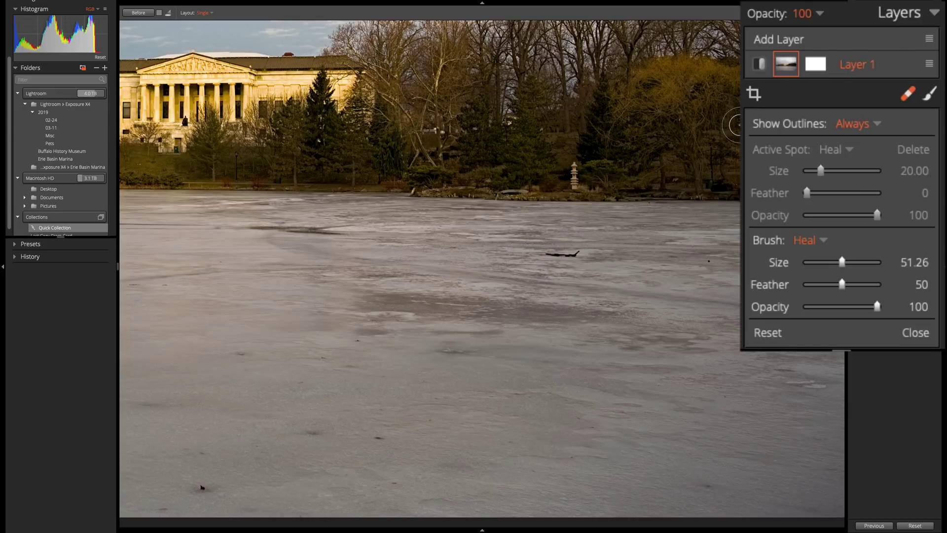
key(bracketleft)
key(bracketleft)
key(bracketleft)
key(bracketleft)
key(bracketleft)
Step: Paint a heal stroke across the dark stick on the ice right of the museum
drag(543, 253, 573, 254)
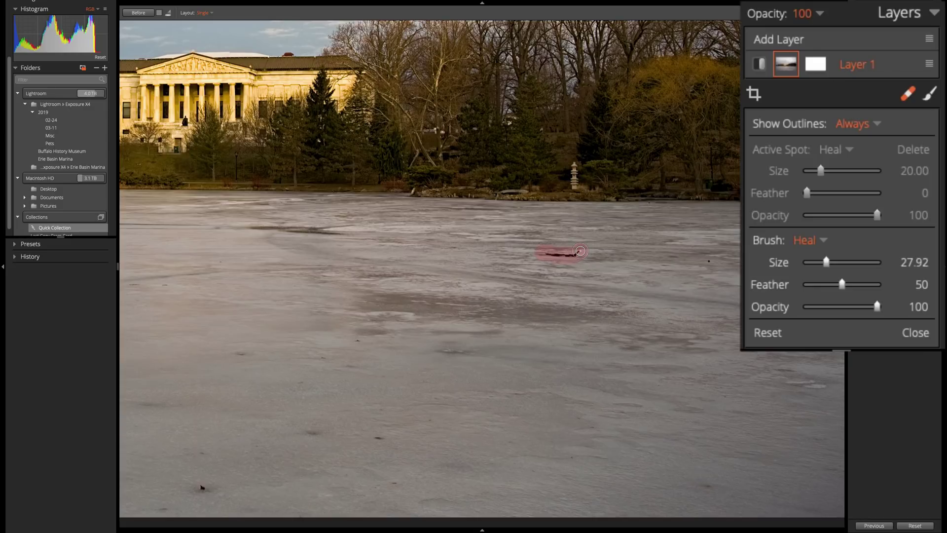
drag(579, 251, 580, 250)
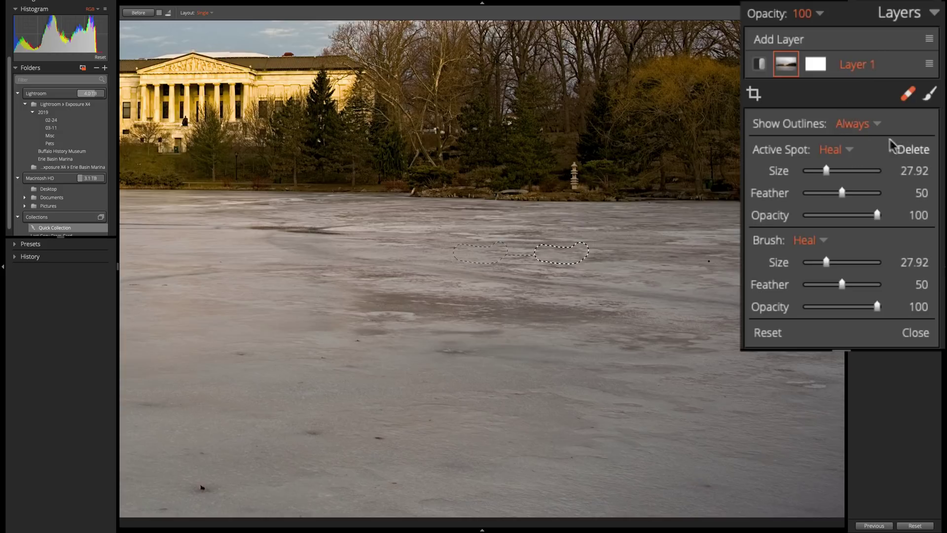
click(858, 124)
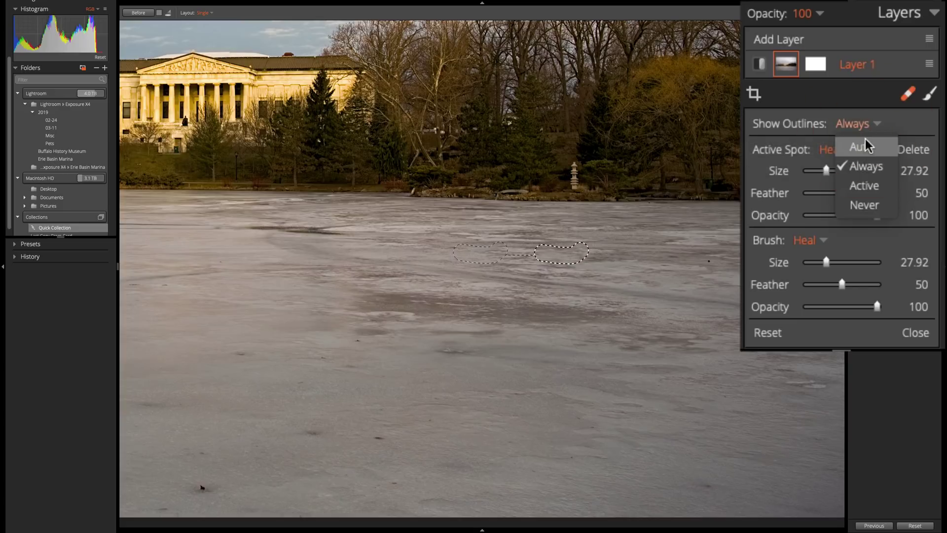
click(865, 147)
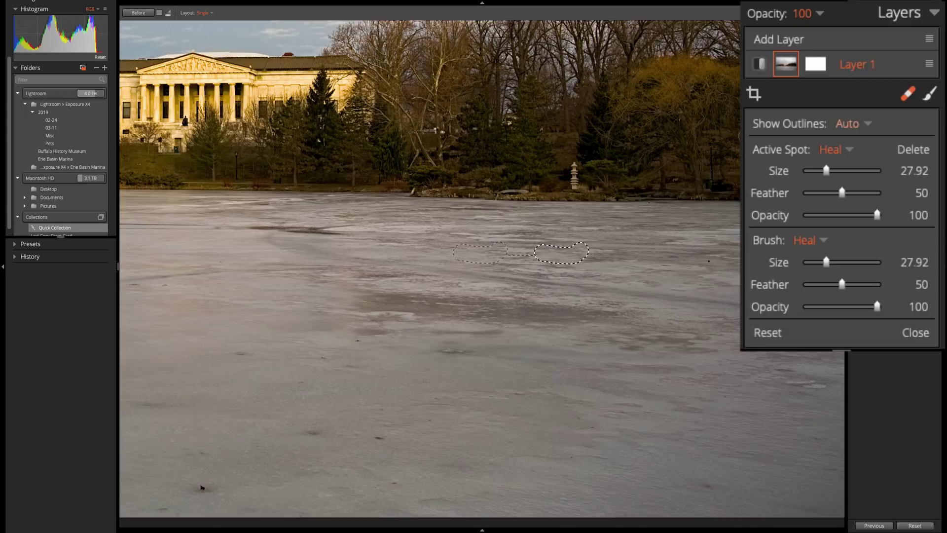
click(869, 123)
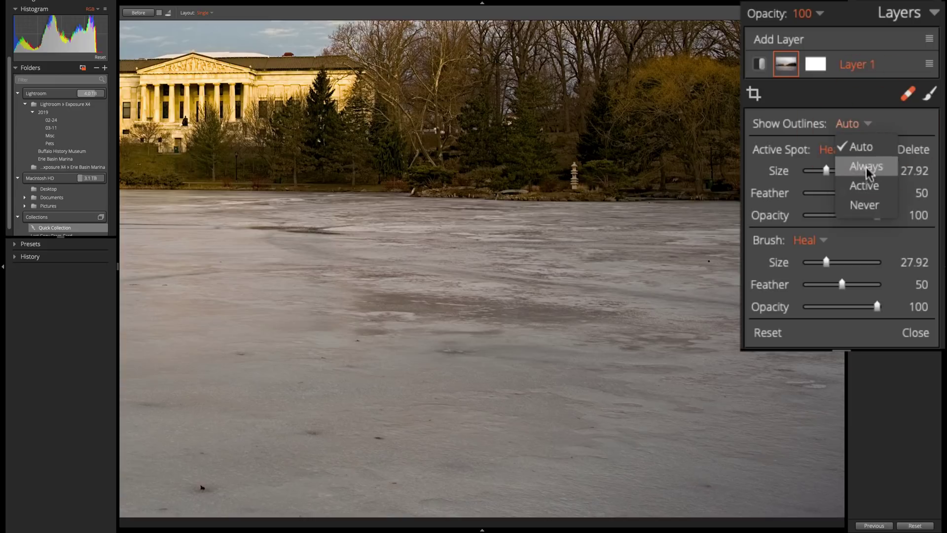
click(865, 185)
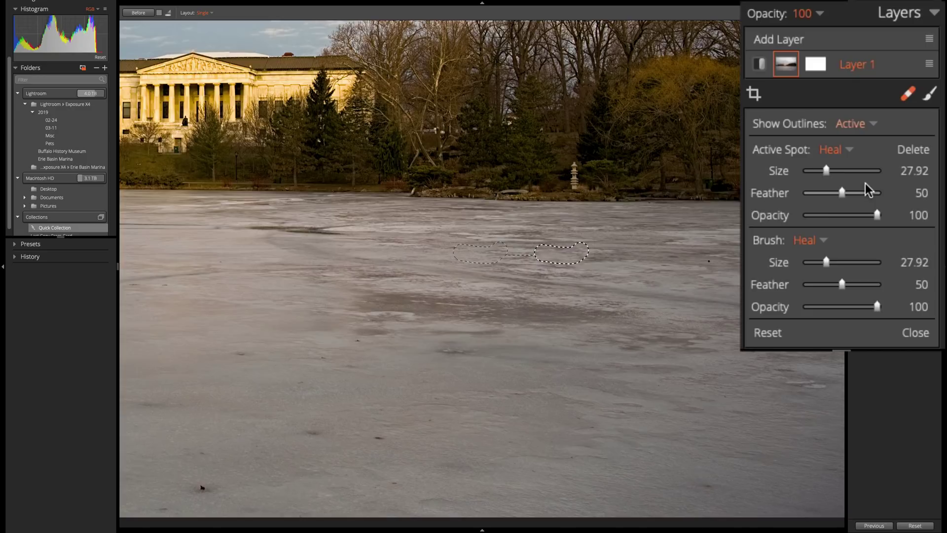
click(860, 126)
click(854, 206)
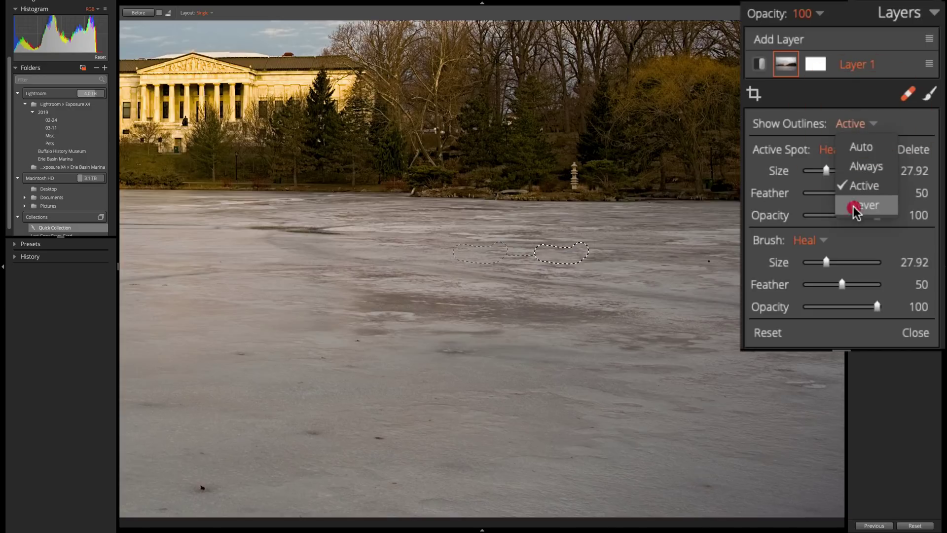
click(863, 125)
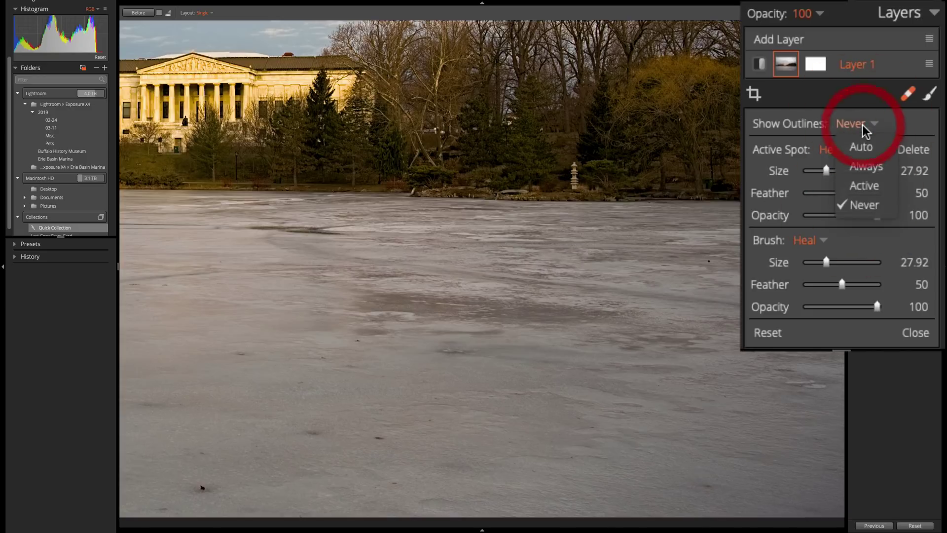
click(862, 167)
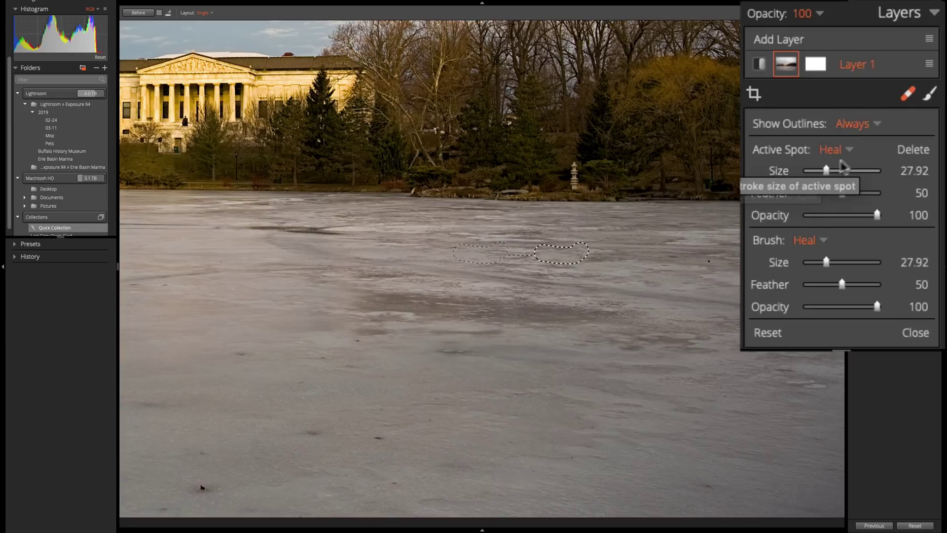
Step: Set the healed stick spot's size to 33.33 and its feather to 41
mouse_move(827, 170)
mouse_down()
mouse_move(862, 172)
mouse_move(829, 171)
mouse_up()
click(863, 186)
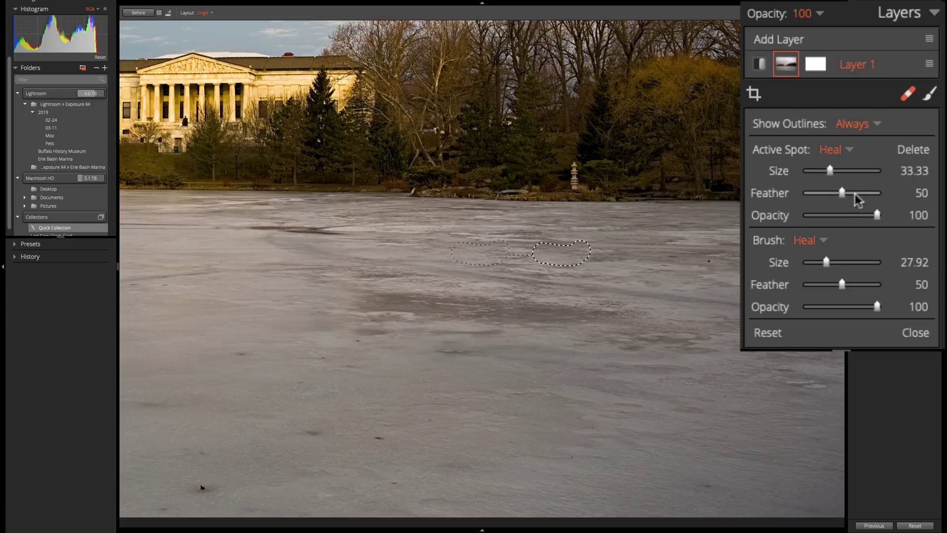
drag(838, 193, 879, 191)
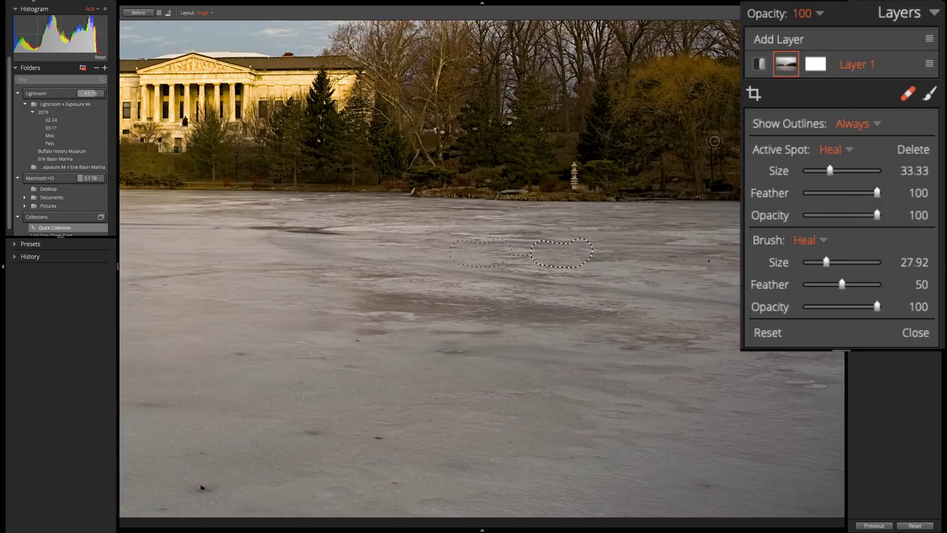
drag(879, 193, 769, 216)
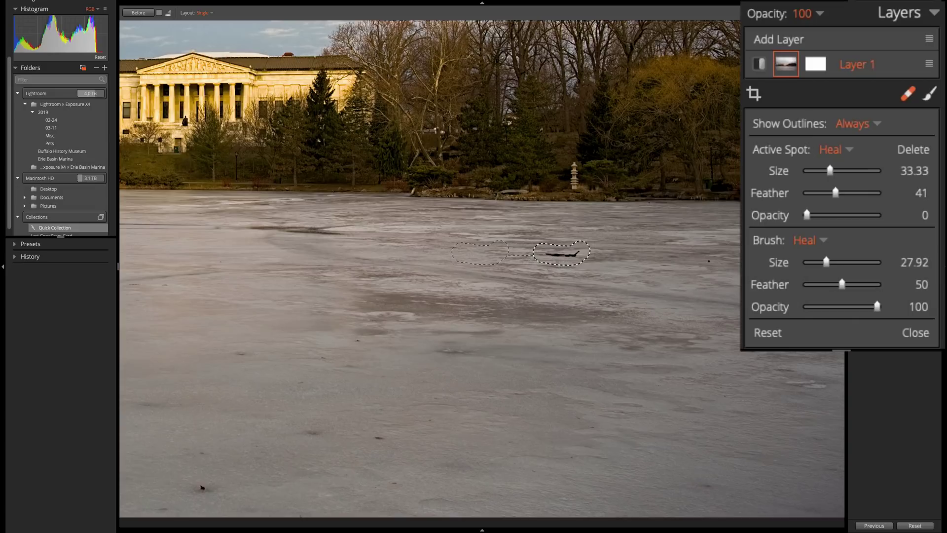
Step: Raise the heal spot's opacity through 26, 50 and 76 back to full 100
drag(807, 215, 824, 216)
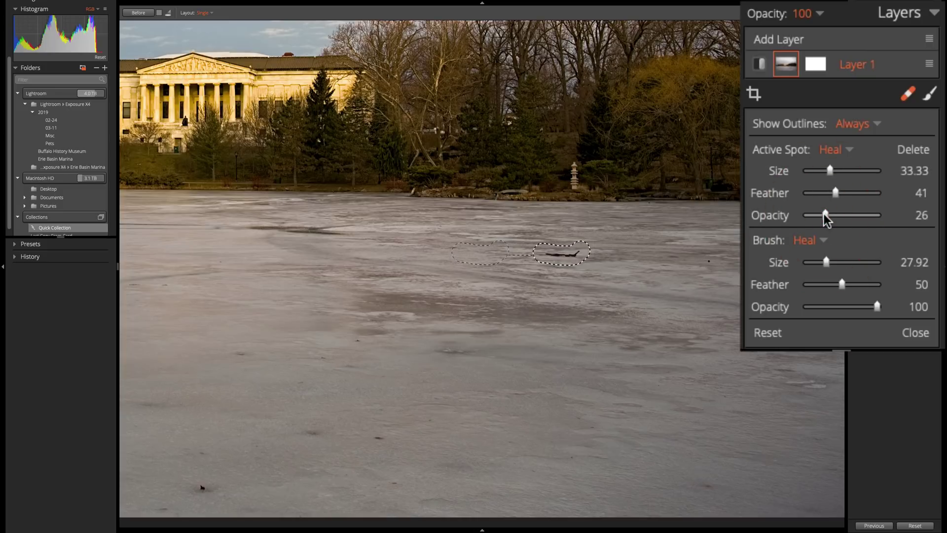
drag(825, 216, 843, 217)
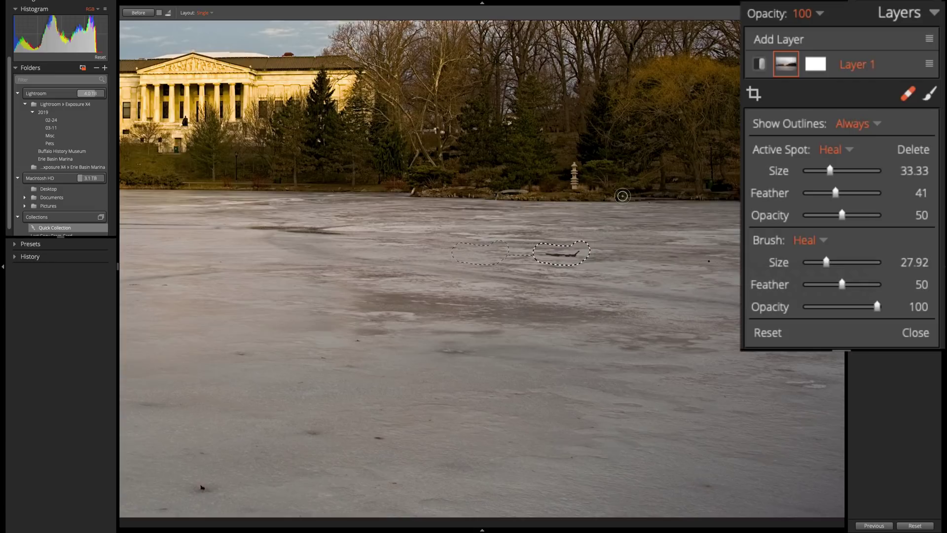
drag(842, 216, 861, 216)
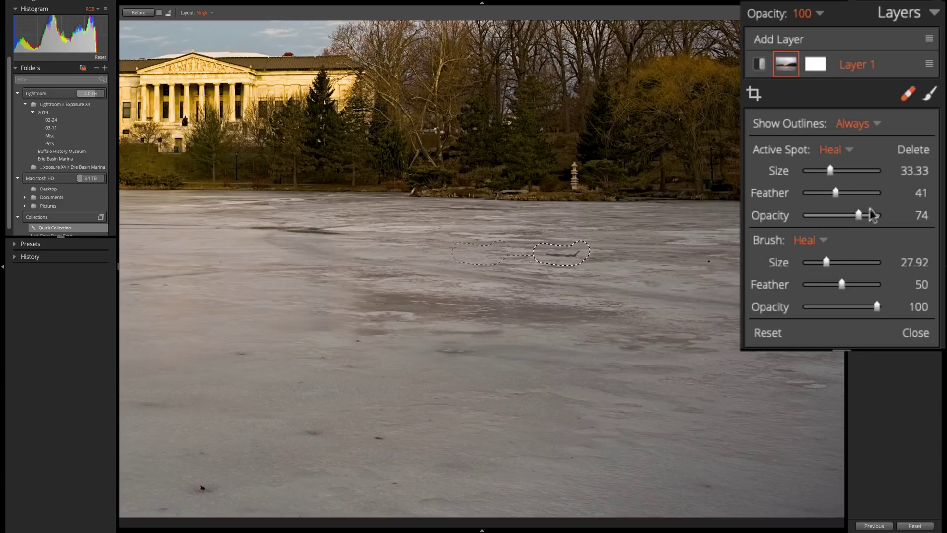
drag(858, 215, 866, 215)
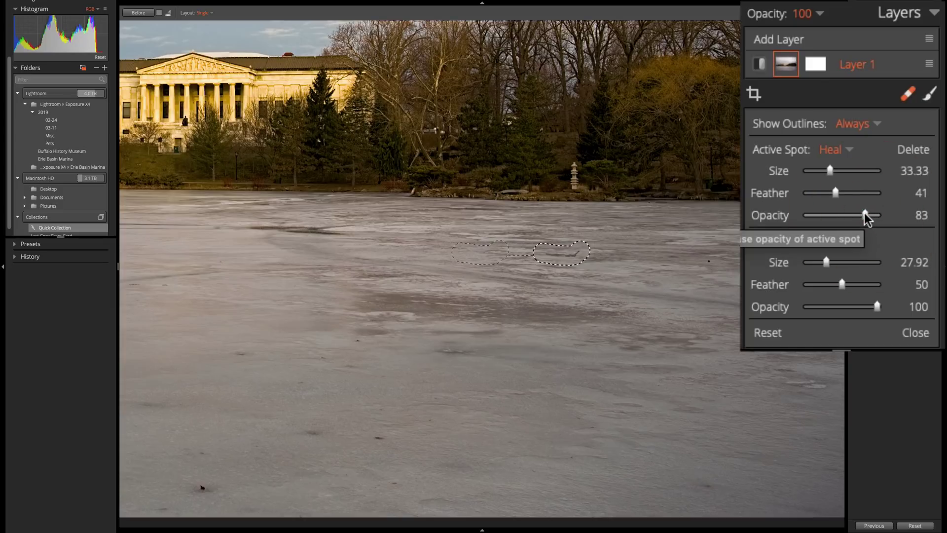
drag(865, 215, 924, 218)
click(930, 217)
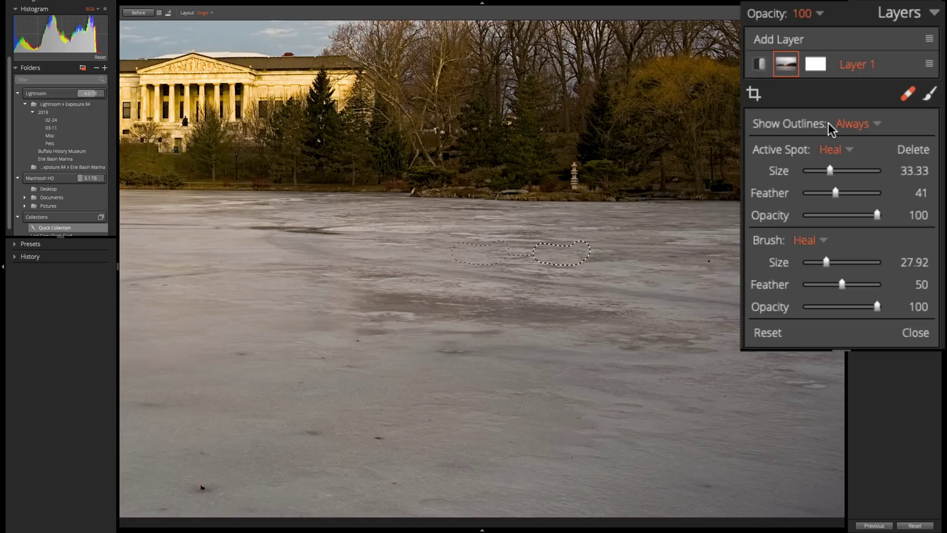
Step: Switch the active spot to Clone and then back to Heal
click(841, 153)
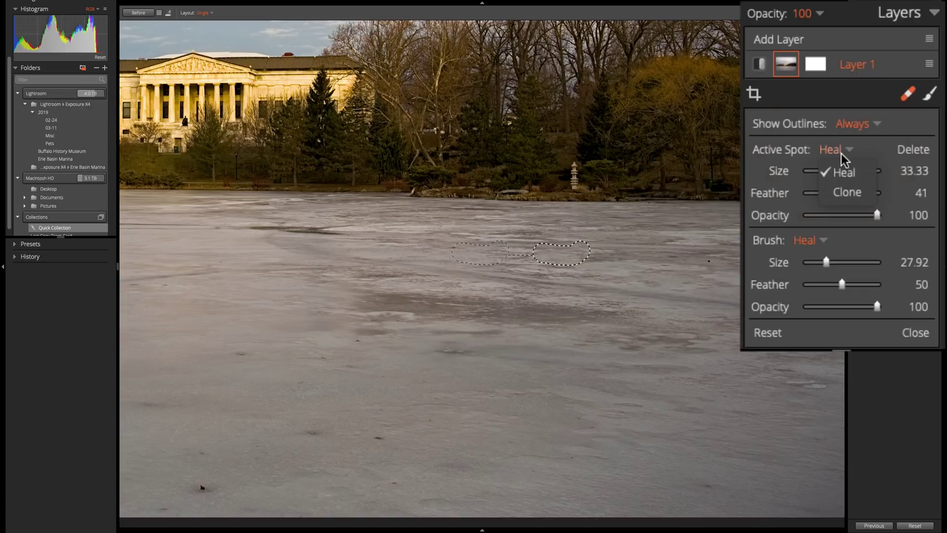
click(852, 195)
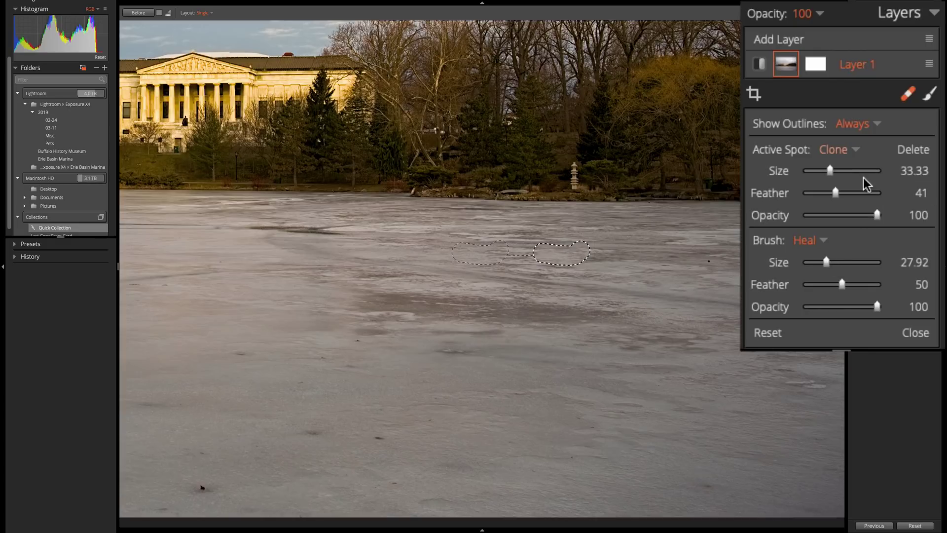
click(840, 150)
click(847, 172)
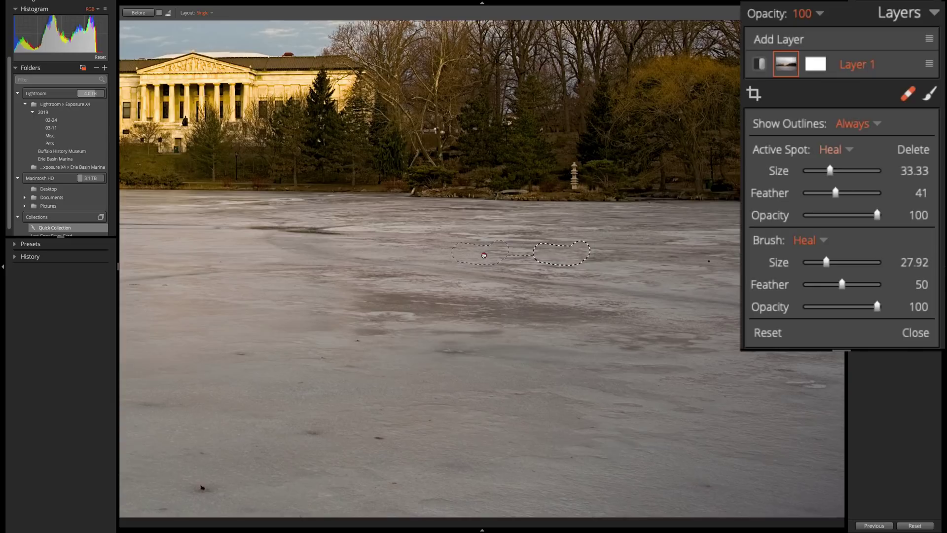
Step: Move the heal source onto a clean patch of ice below the mark
mouse_move(484, 255)
mouse_down()
mouse_move(438, 355)
mouse_move(450, 352)
mouse_up()
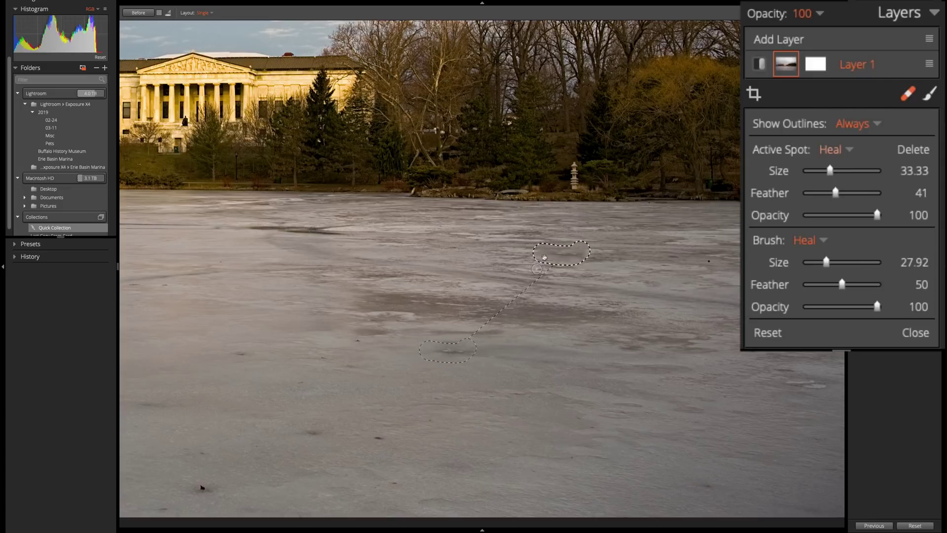
drag(456, 355, 608, 338)
mouse_move(594, 334)
mouse_down()
mouse_move(507, 291)
mouse_move(603, 338)
mouse_up()
Step: Set Show Outlines to Auto and heal two specks on the lower ice, nudging one source right
click(860, 124)
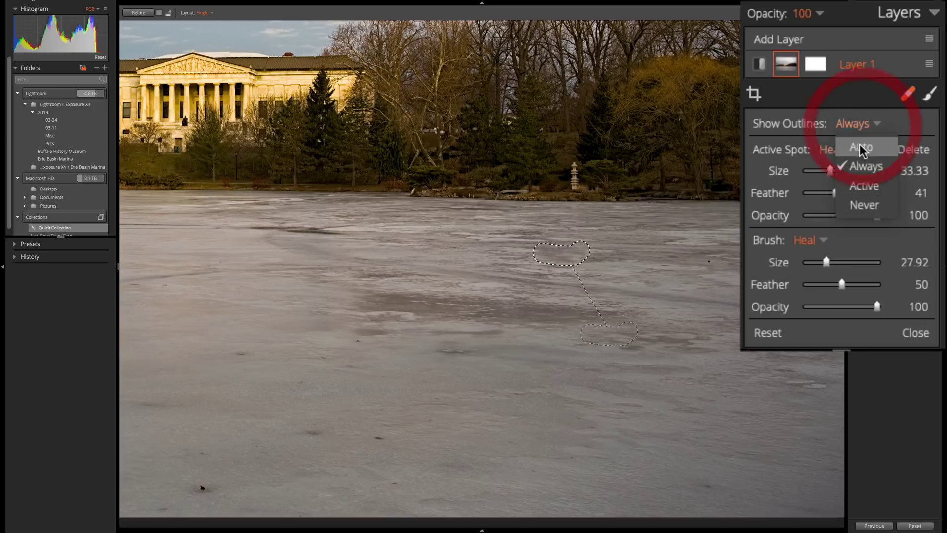
click(860, 147)
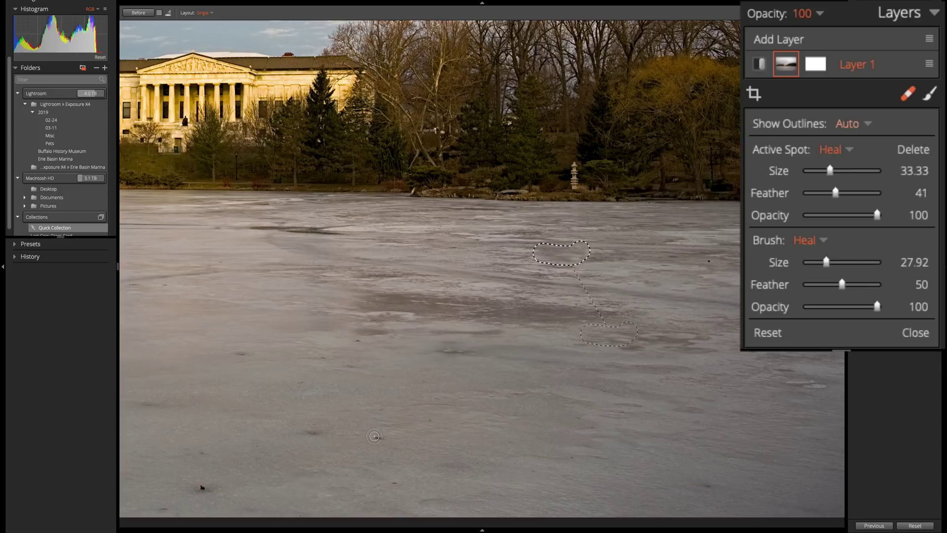
drag(374, 437, 380, 438)
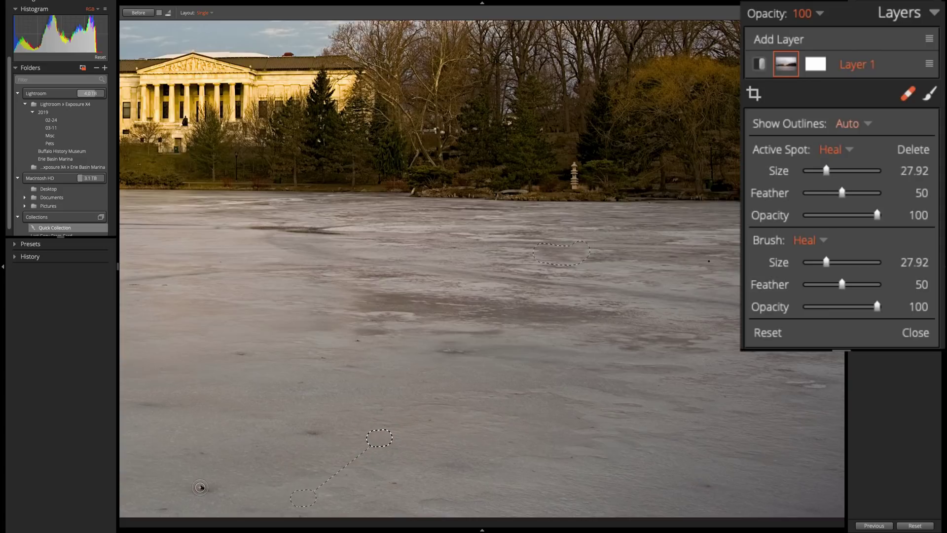
drag(199, 487, 201, 487)
drag(204, 459, 225, 461)
Step: Heal four more dark specks mid-ice and along the left side of the ice
click(710, 261)
click(357, 341)
click(166, 285)
click(135, 285)
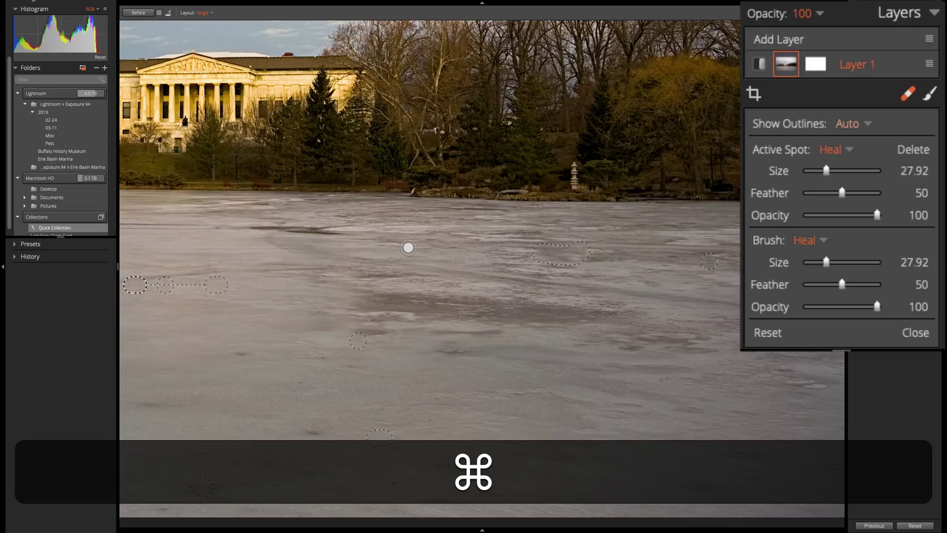
Step: Zoom out, set the brush to 28.59 and heal a mark near the bottom of the ice
key(super+minus)
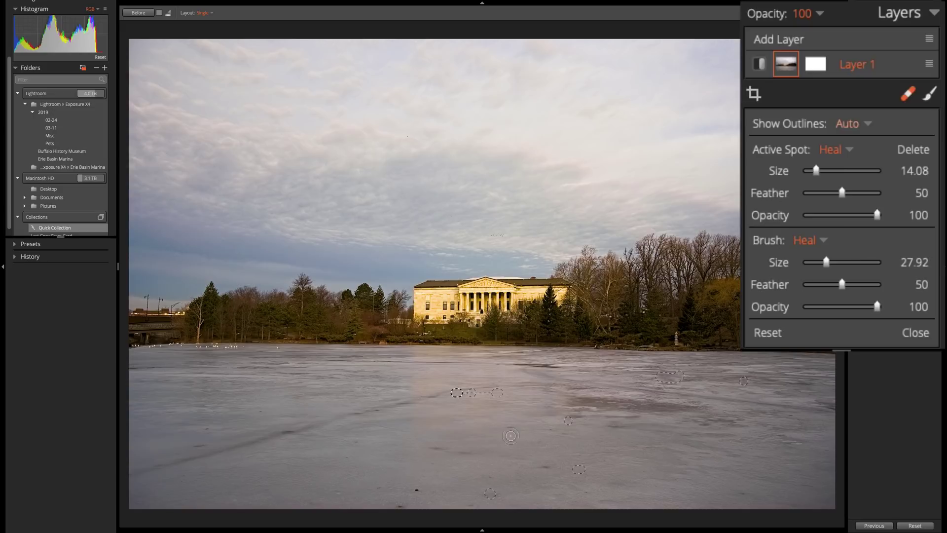
key(bracketright)
key(bracketright)
key(bracketleft)
click(416, 490)
click(844, 124)
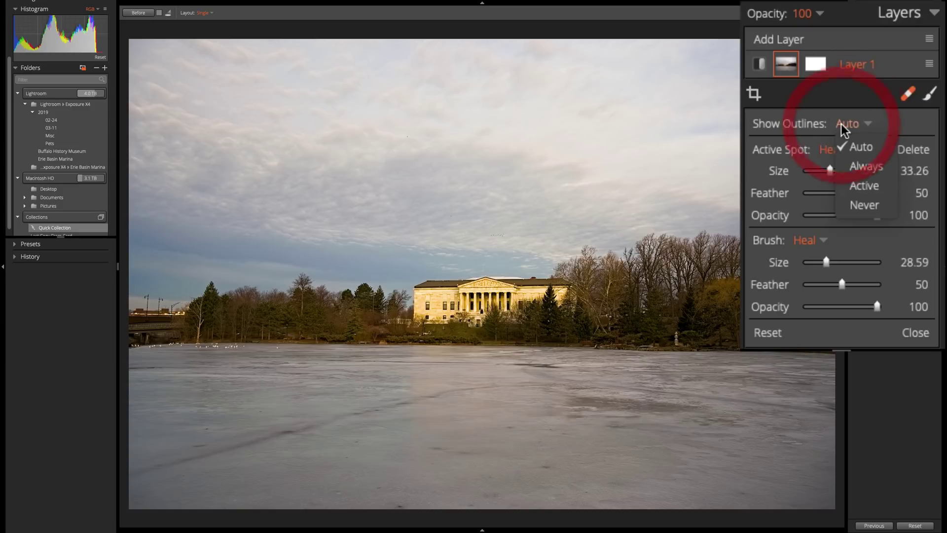
click(858, 186)
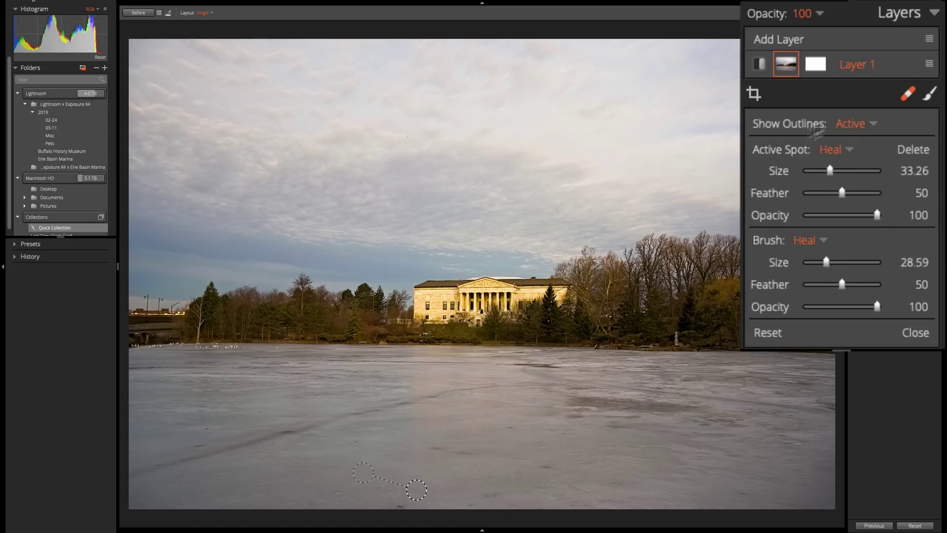
click(853, 126)
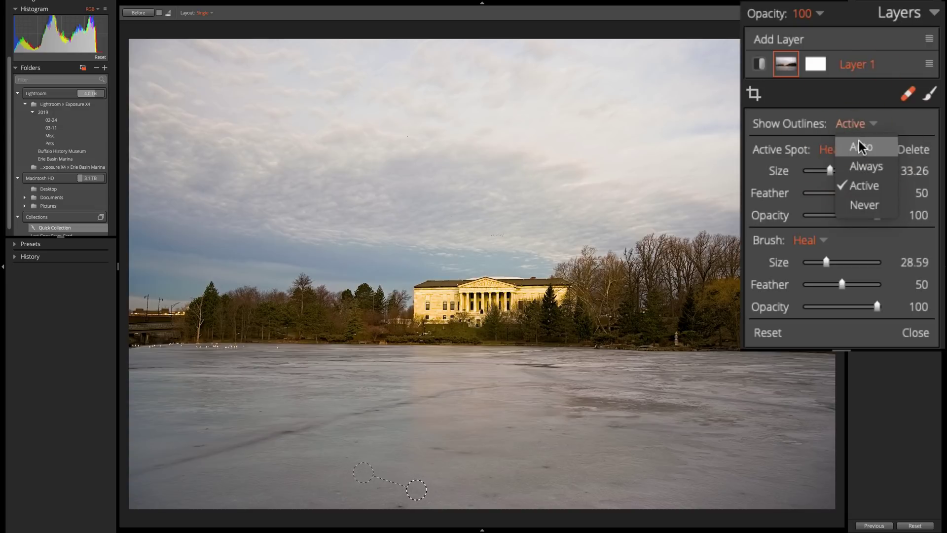
click(860, 147)
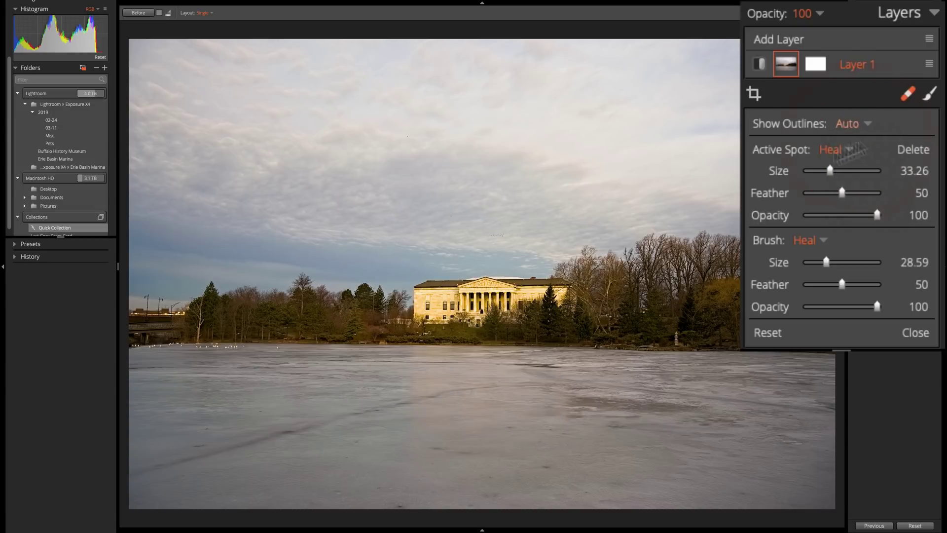
click(673, 378)
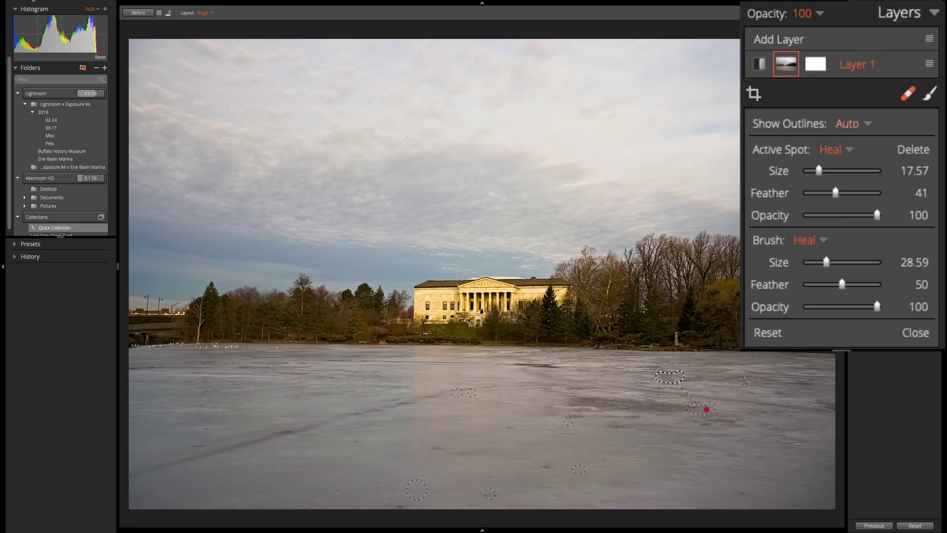
click(706, 409)
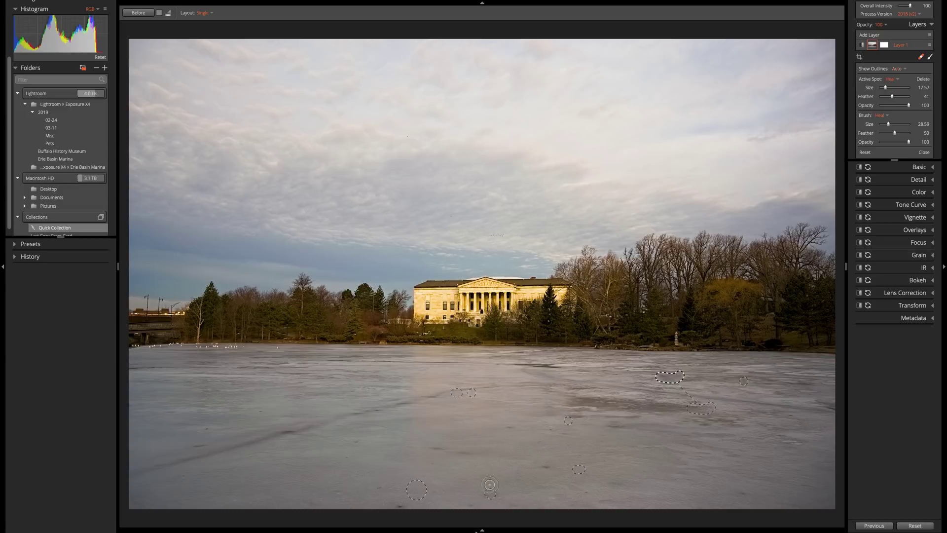
Step: Open the tabby cat portrait _DSC0092.nef from the filmstrip
mouse_move(414, 530)
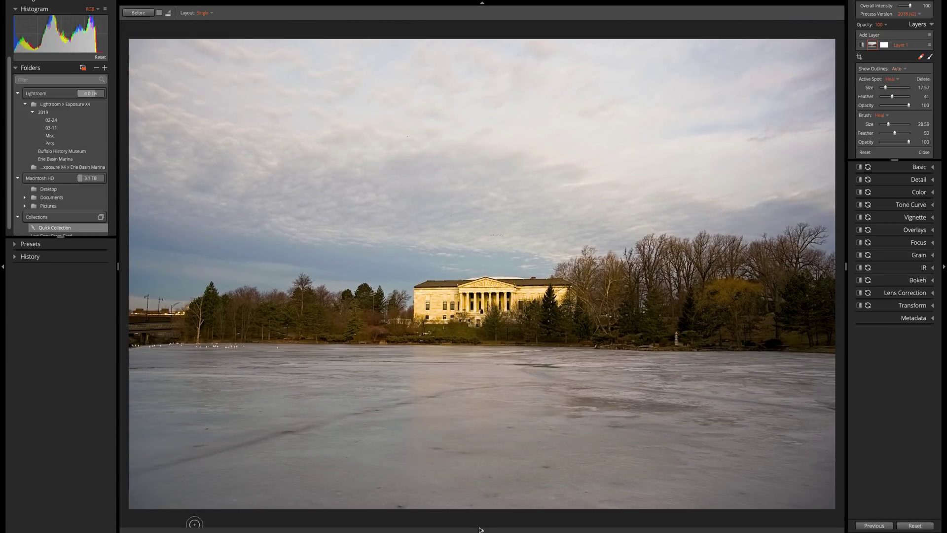
mouse_move(480, 529)
click(184, 490)
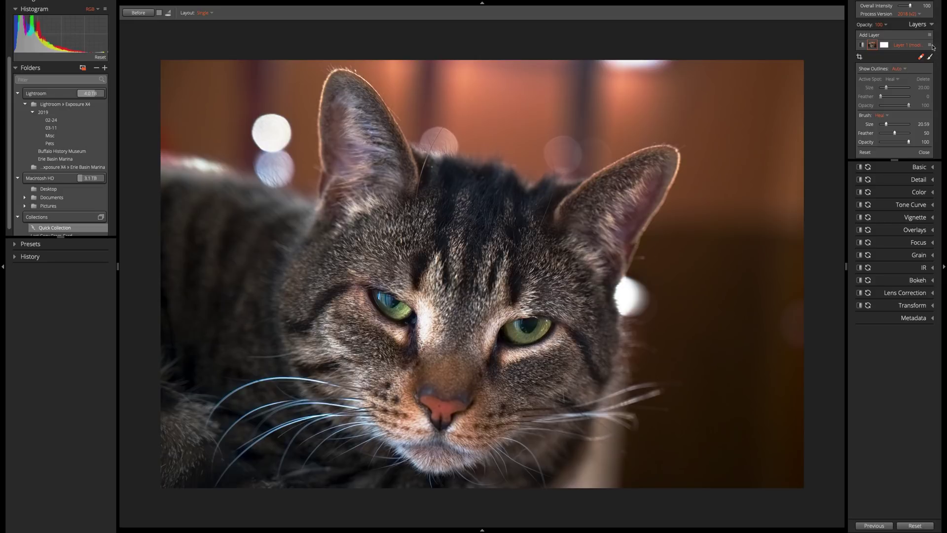
Step: Turn off Spot Heal, switch to the brush adjustment tool, and set pins to show automatically
click(921, 58)
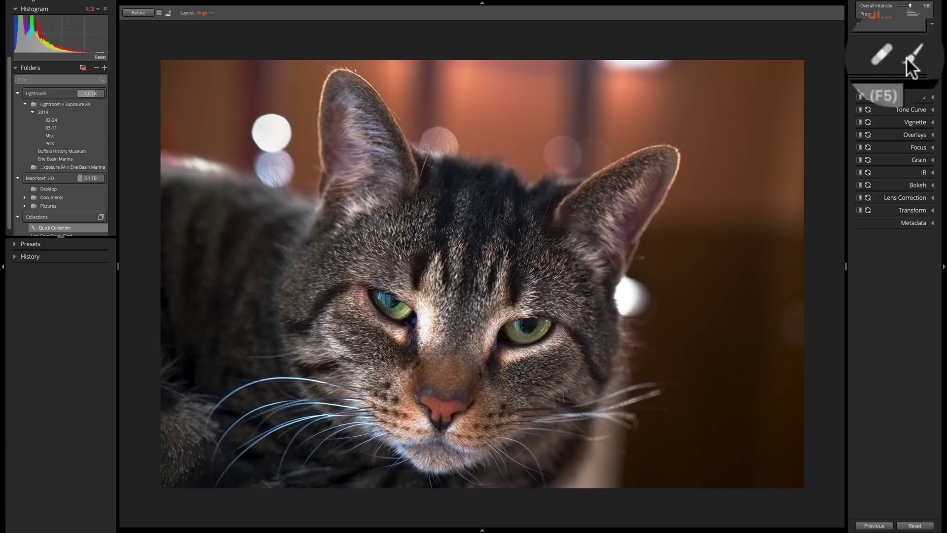
click(907, 57)
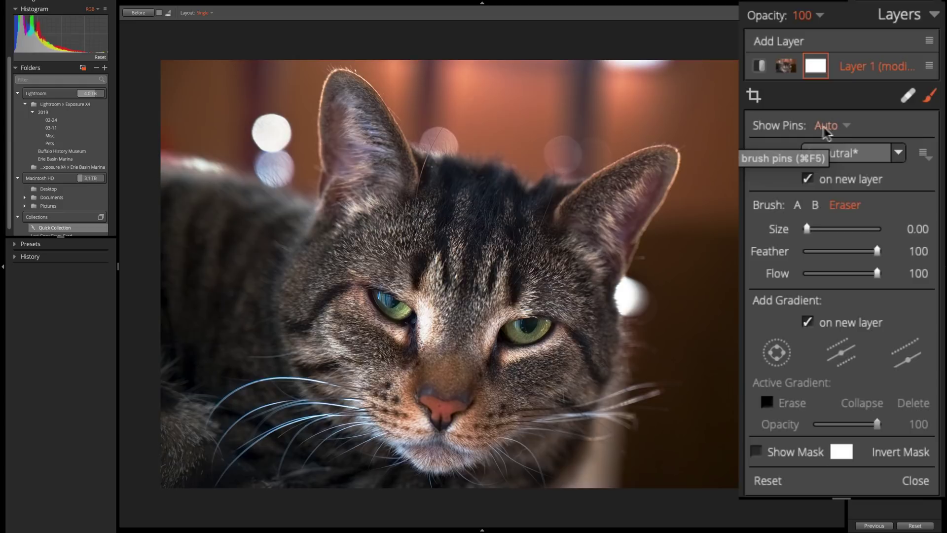
click(831, 128)
click(833, 128)
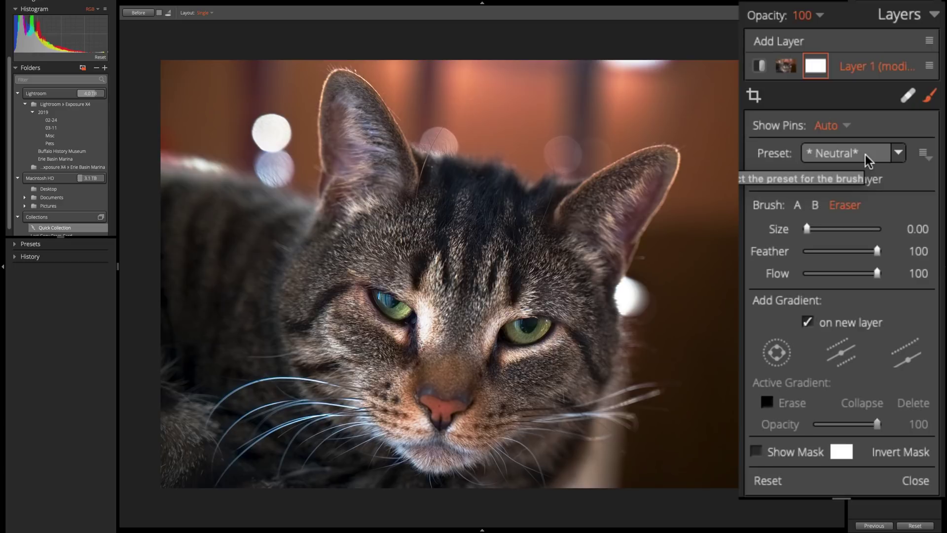
Step: Choose Enhance Iris from the brush Preset list
click(898, 153)
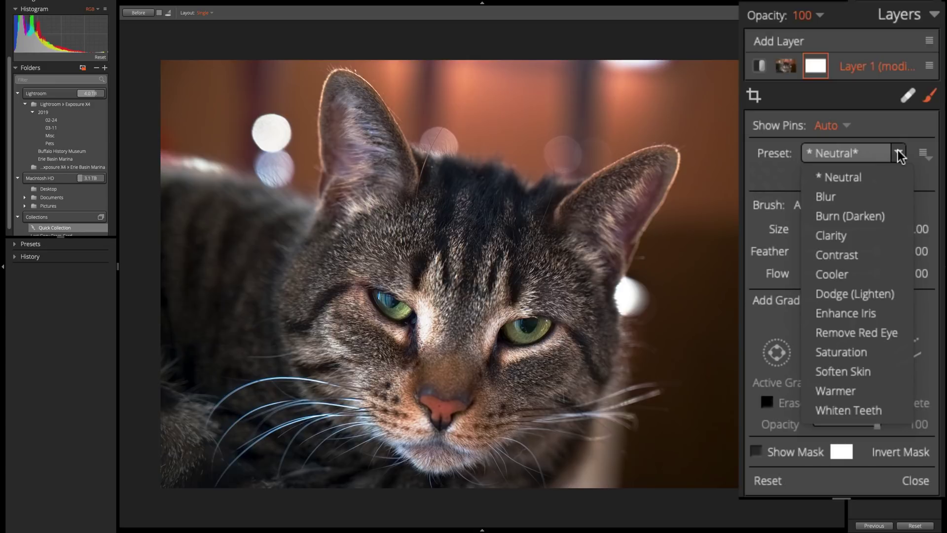
click(861, 308)
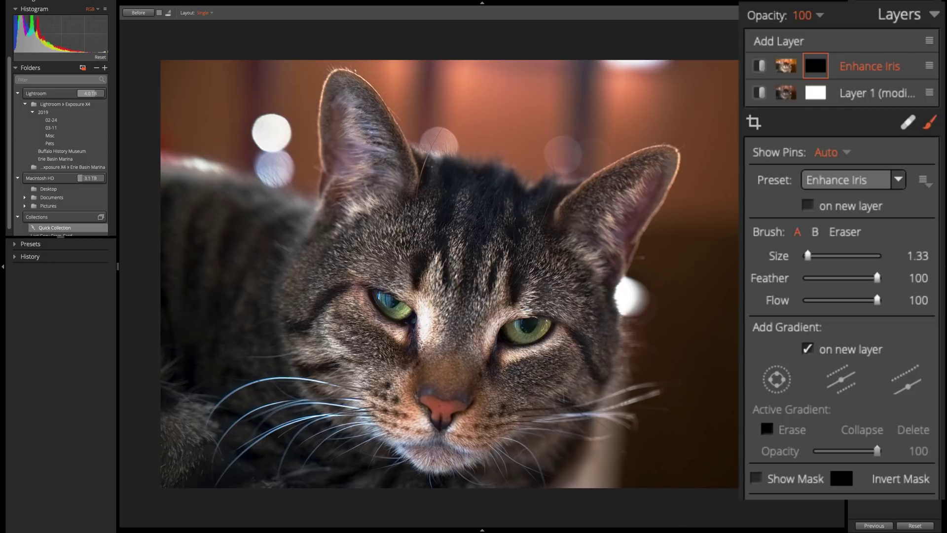
Step: Size the brush roughly to the cat's eye and soften its feather to 73
key(bracketleft)
key(bracketright)
key(bracketright)
key(bracketright)
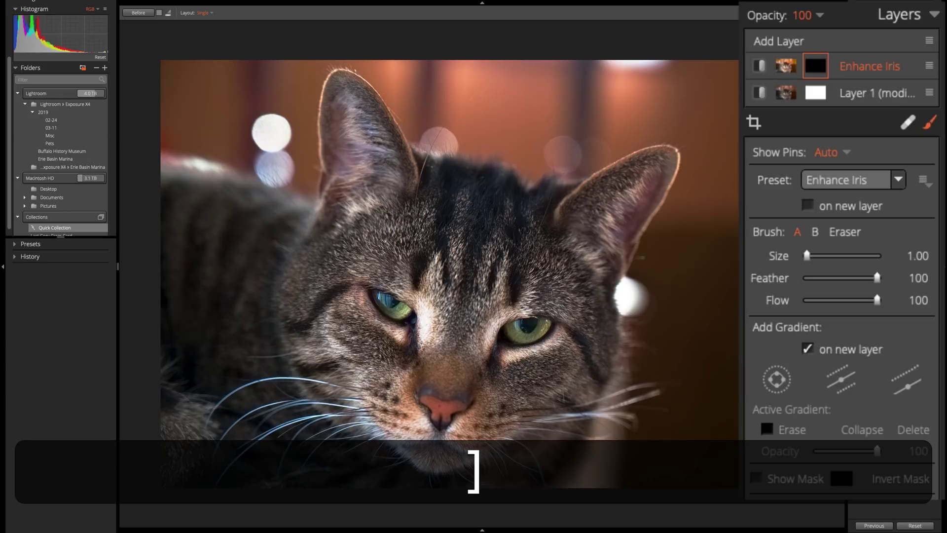
key(bracketleft)
key(bracketleft)
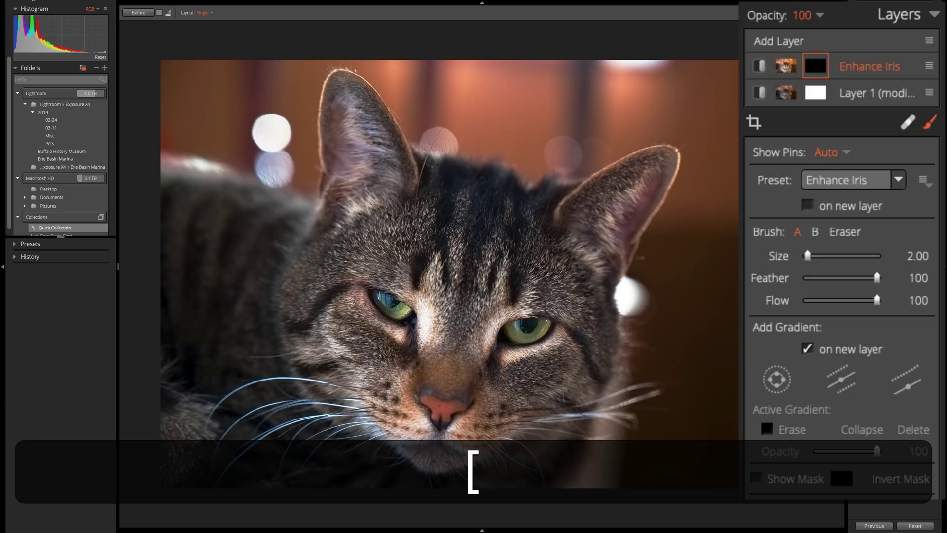
mouse_move(807, 256)
mouse_down()
mouse_move(836, 257)
mouse_move(826, 257)
mouse_up()
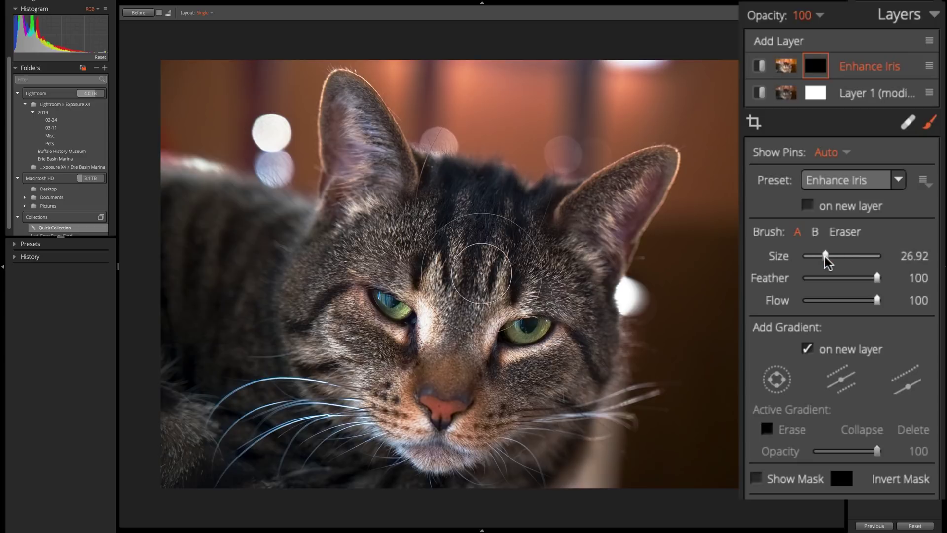
mouse_move(876, 278)
mouse_down()
mouse_move(859, 278)
mouse_move(877, 300)
mouse_move(868, 300)
mouse_move(893, 299)
mouse_up()
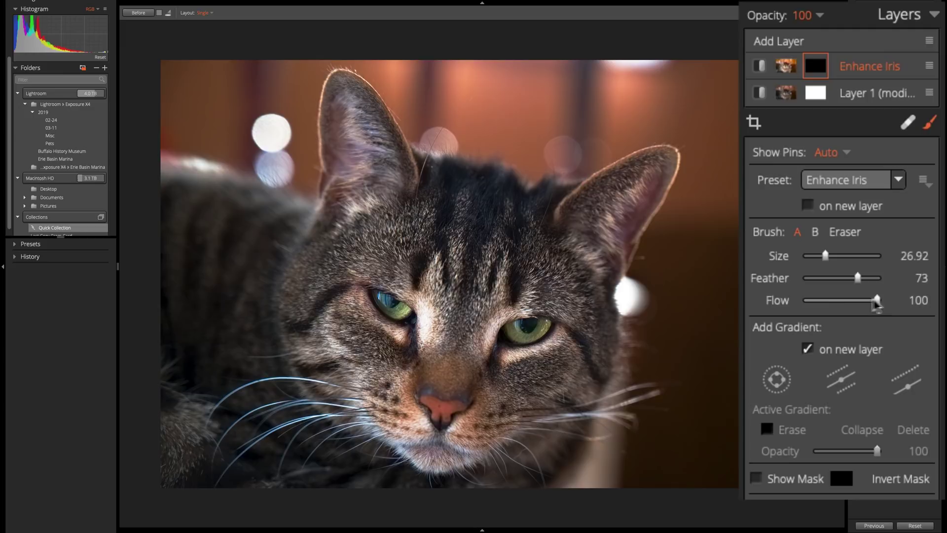
Step: Zoom in on the eyes, fine-tune the brush to size 5.33, and lower feather to 49
key(bracketleft)
key(bracketleft)
key(bracketleft)
key(bracketleft)
key(bracketleft)
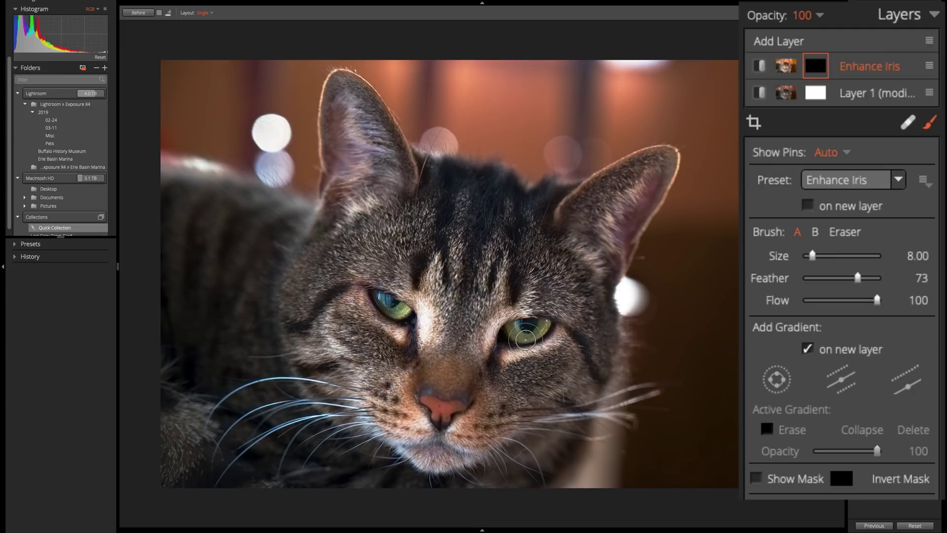
key(bracketleft)
key(bracketleft)
key(bracketleft)
key(bracketleft)
key(super+equal)
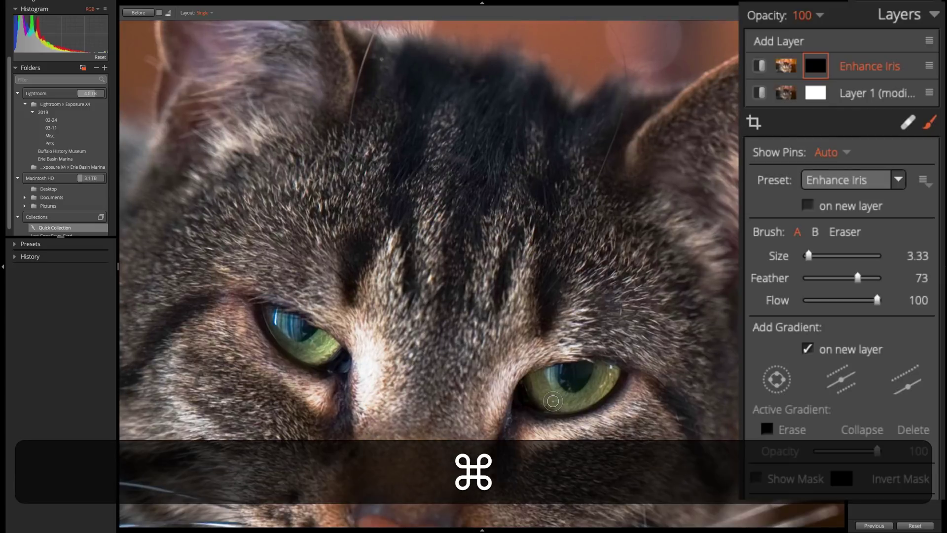
key(bracketright)
key(bracketleft)
key(bracketleft)
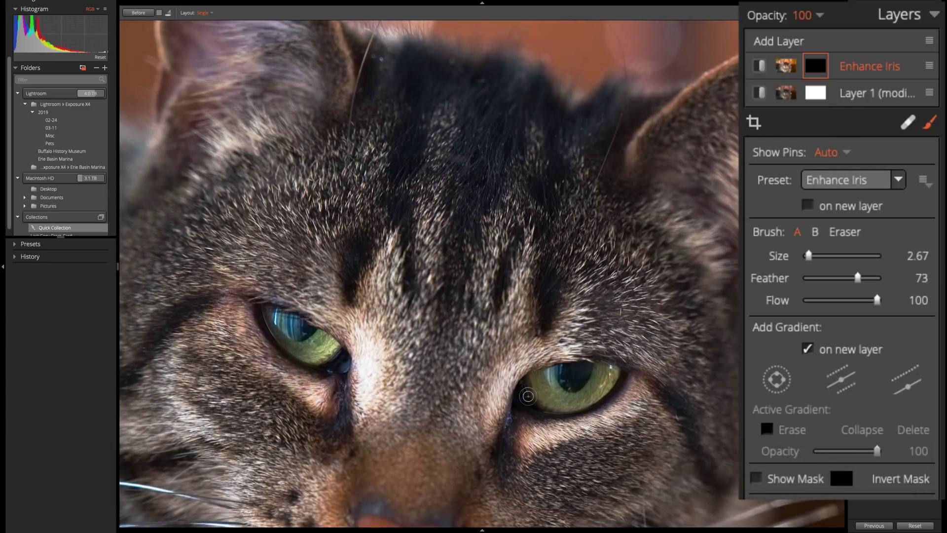
key(bracketright)
key(bracketright)
key(bracketright)
key(bracketright)
key(bracketright)
key(bracketright)
key(bracketright)
key(bracketright)
key(bracketleft)
key(bracketleft)
key(bracketleft)
key(bracketleft)
key(bracketleft)
key(bracketleft)
drag(858, 278, 841, 278)
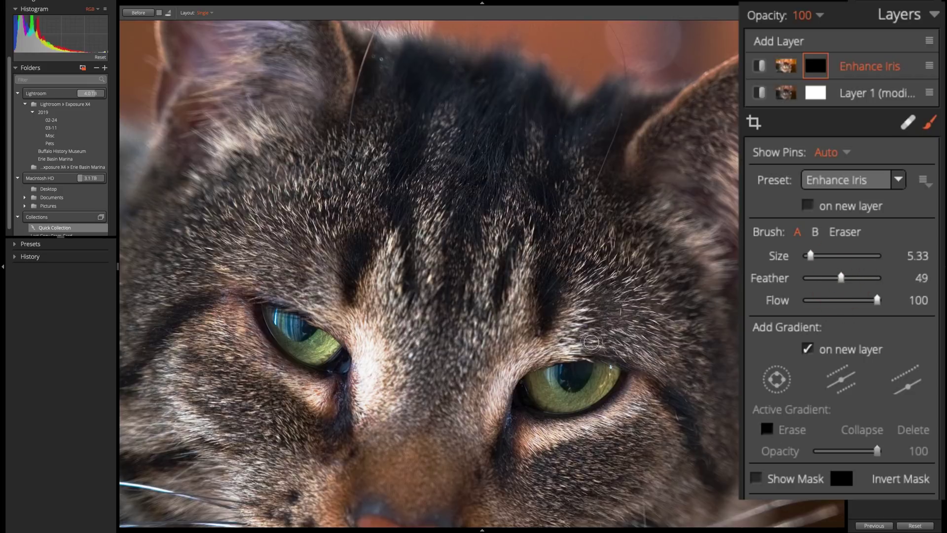
Step: Brush Enhance Iris over both irises, refining the left iris's upper edge with a smaller brush
click(548, 380)
mouse_move(547, 380)
mouse_down()
mouse_move(575, 395)
mouse_move(607, 376)
mouse_move(600, 389)
mouse_move(555, 404)
mouse_move(534, 376)
mouse_move(540, 392)
mouse_up()
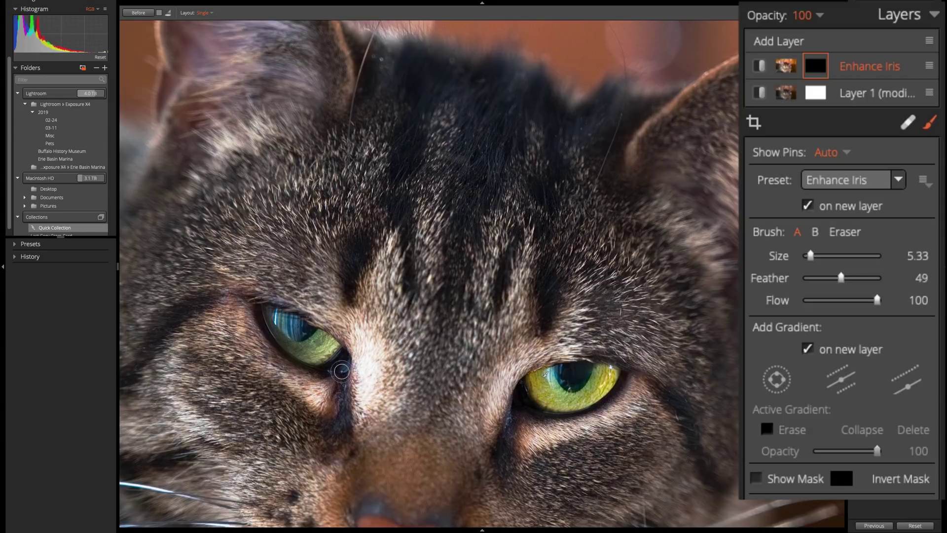
mouse_move(296, 353)
mouse_down()
mouse_move(311, 338)
mouse_move(319, 340)
mouse_move(302, 345)
mouse_move(324, 350)
mouse_move(301, 348)
mouse_up()
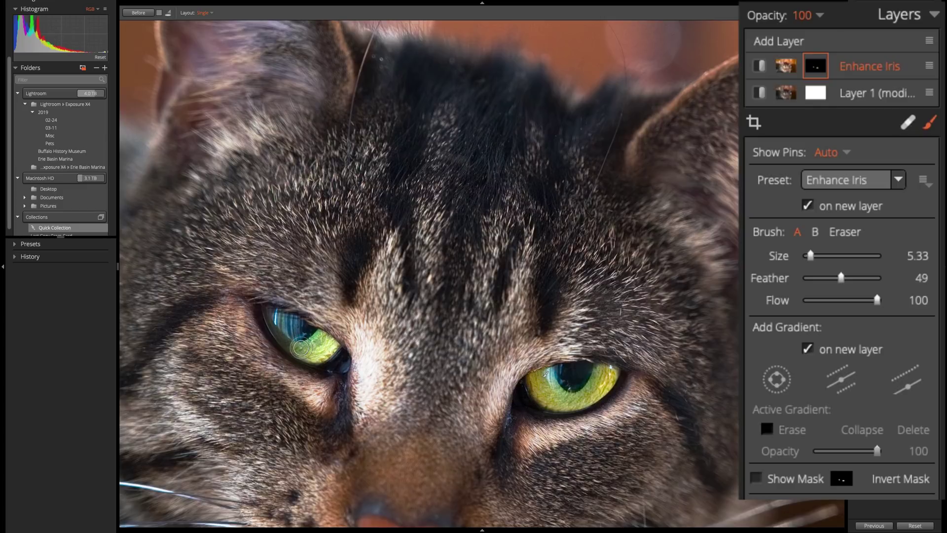
key(bracketleft)
key(bracketleft)
key(bracketleft)
key(bracketleft)
key(bracketleft)
key(bracketleft)
key(bracketleft)
drag(274, 330, 272, 314)
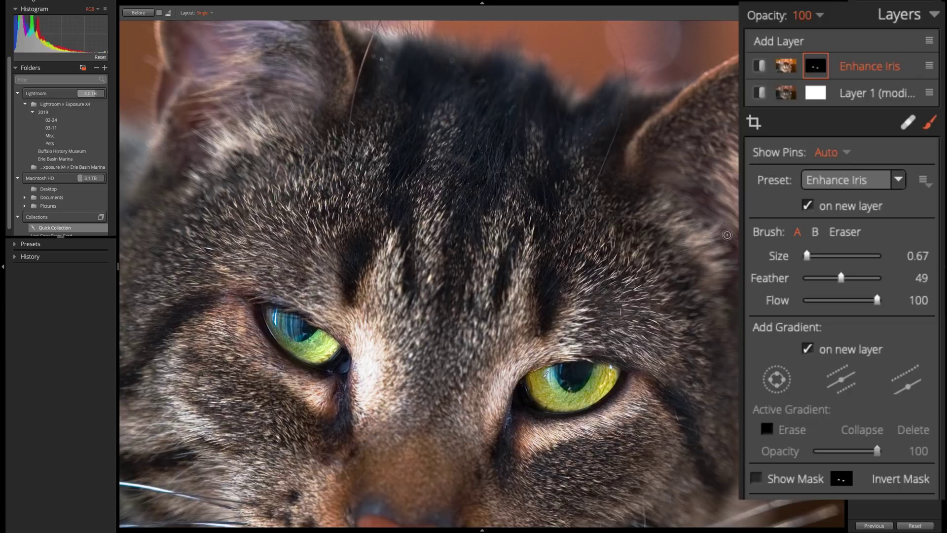
key(super+minus)
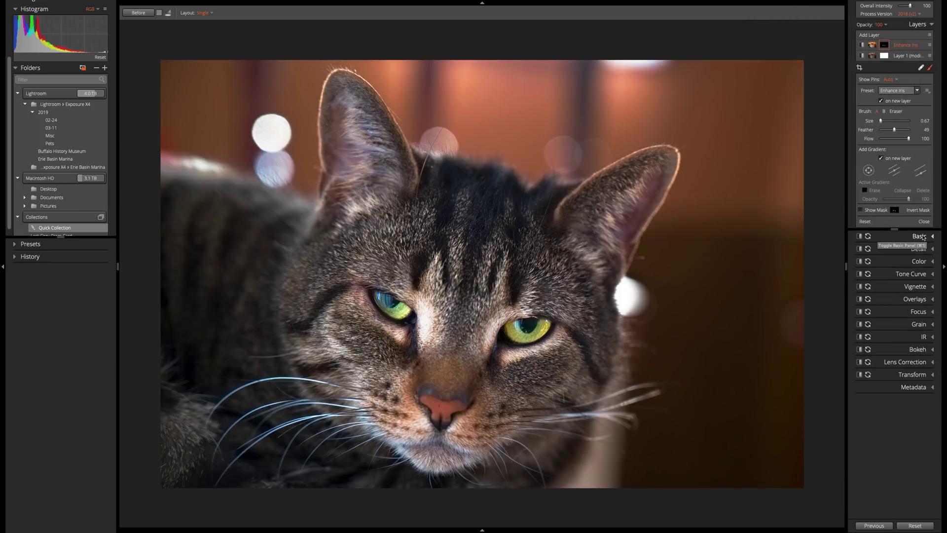
Step: Expand Basic, switch from Layer 1 to the Enhance Iris layer, and preview its iris mask
click(921, 236)
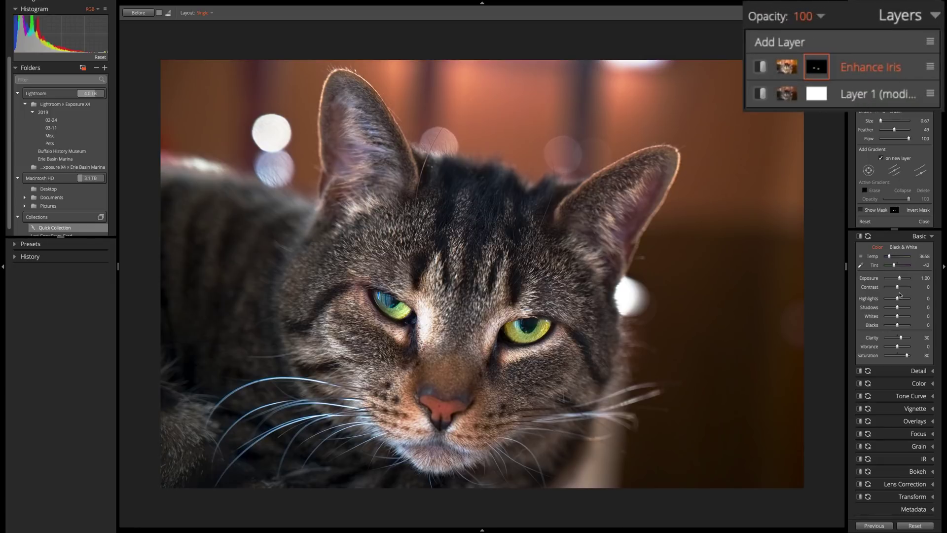
click(865, 93)
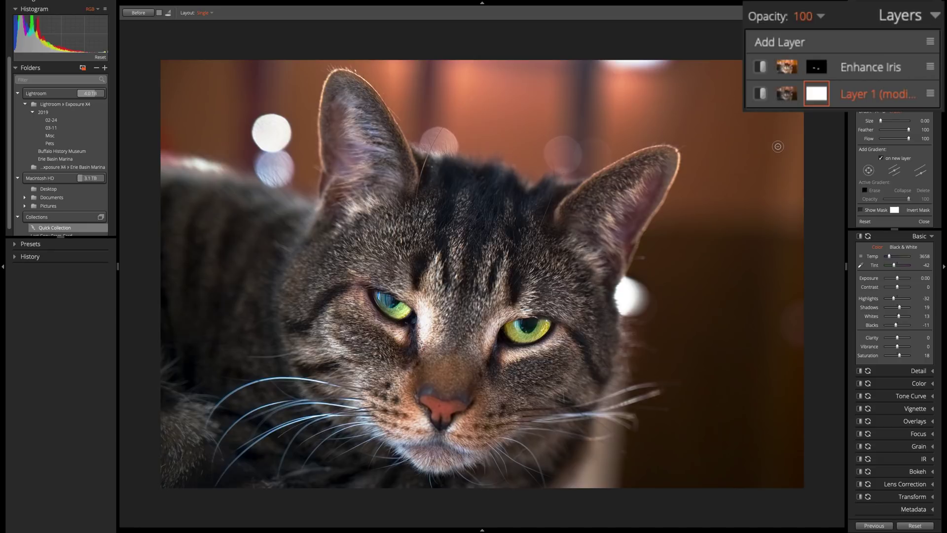
click(868, 64)
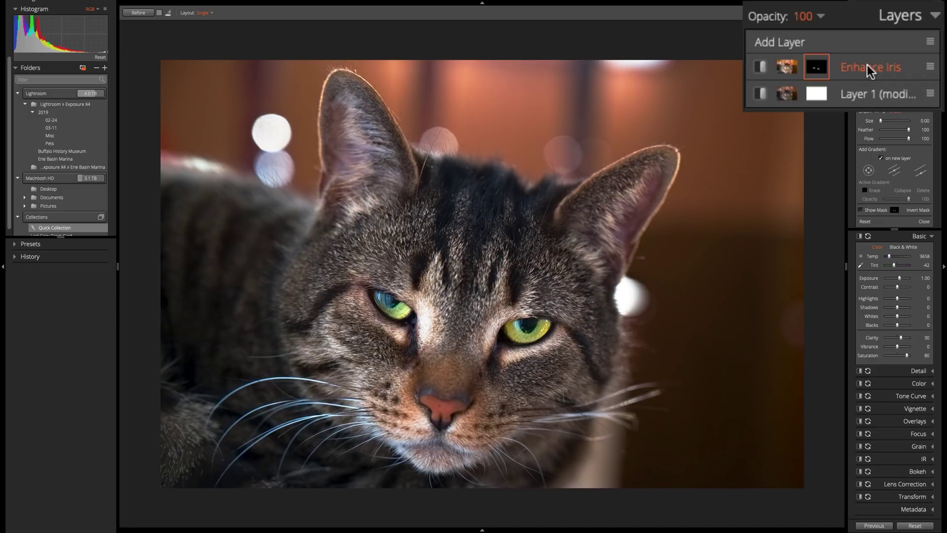
click(818, 68)
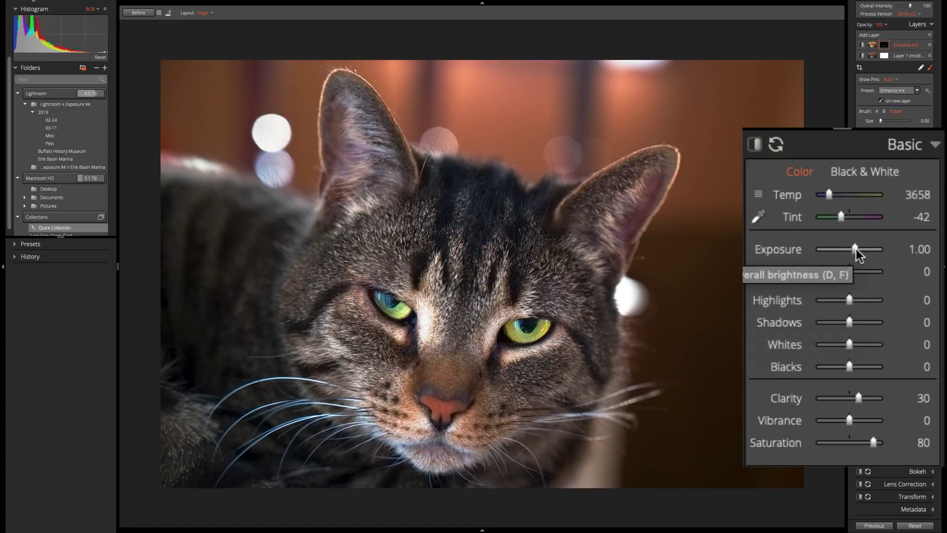
Step: Drop the iris layer's saturation to -100, then raise it back to 12
drag(873, 443, 746, 448)
click(855, 359)
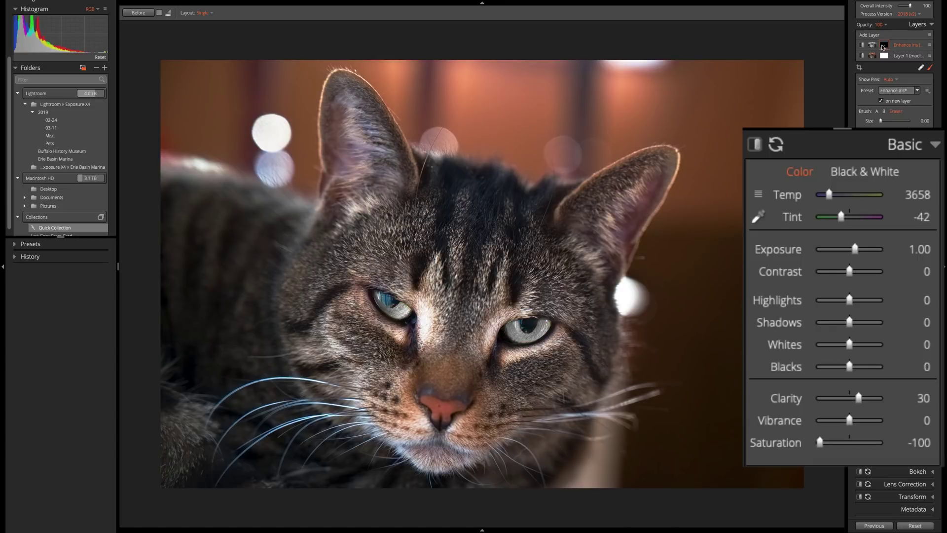
mouse_move(883, 47)
drag(821, 442, 852, 442)
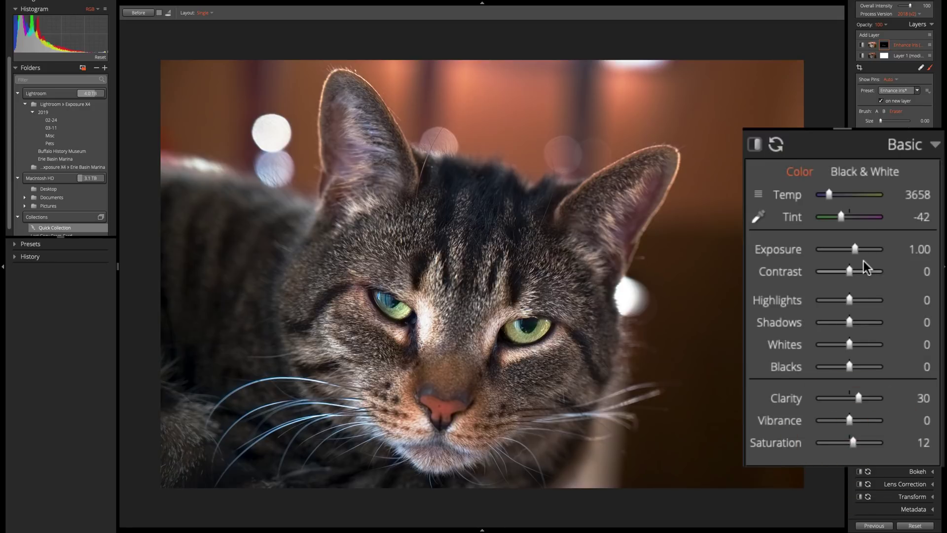
Step: Set contrast to 27, reset exposure and raise it to 0.30, and reveal the Detail settings
drag(857, 247, 853, 247)
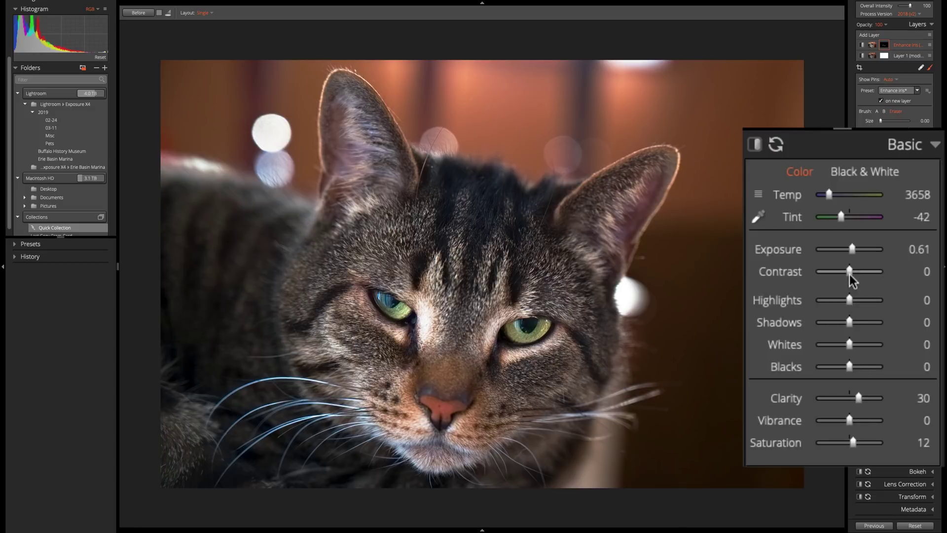
drag(848, 267, 900, 288)
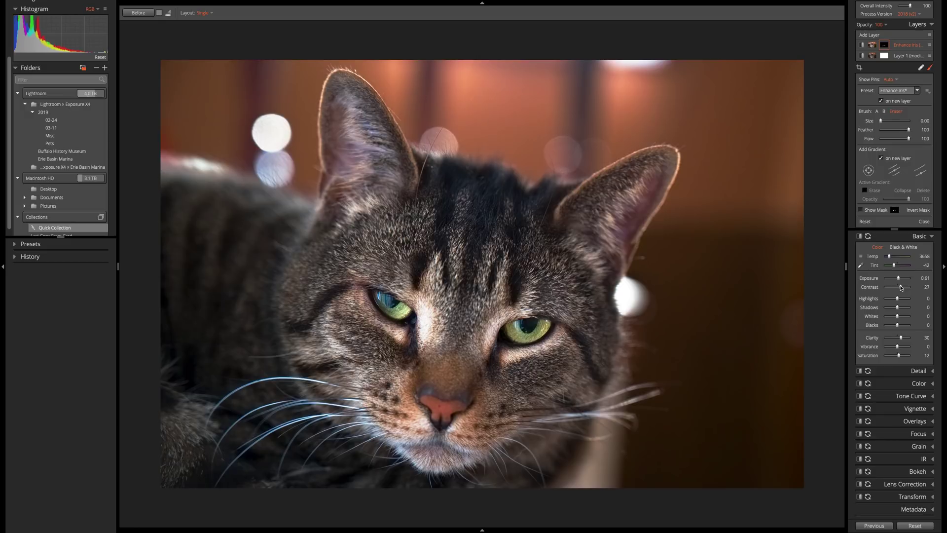
double_click(898, 279)
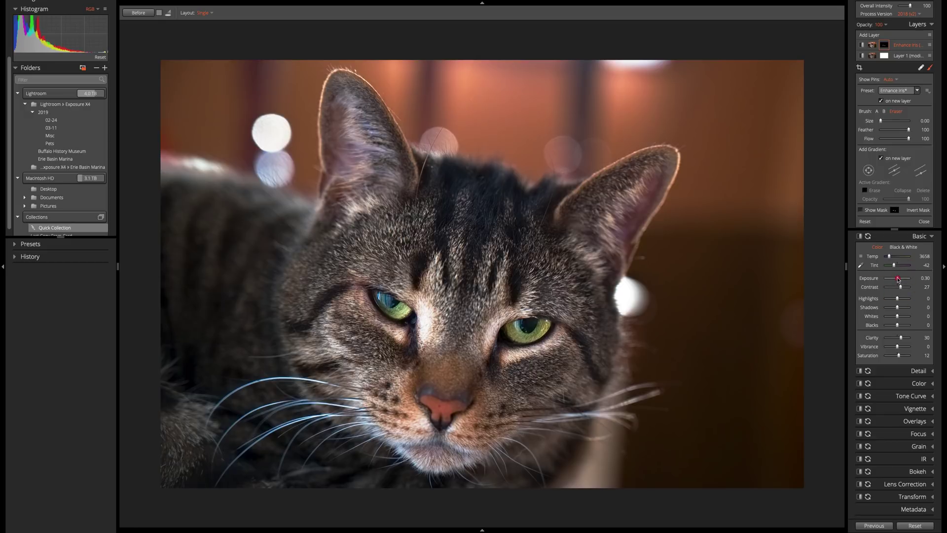
drag(898, 279, 901, 279)
click(916, 371)
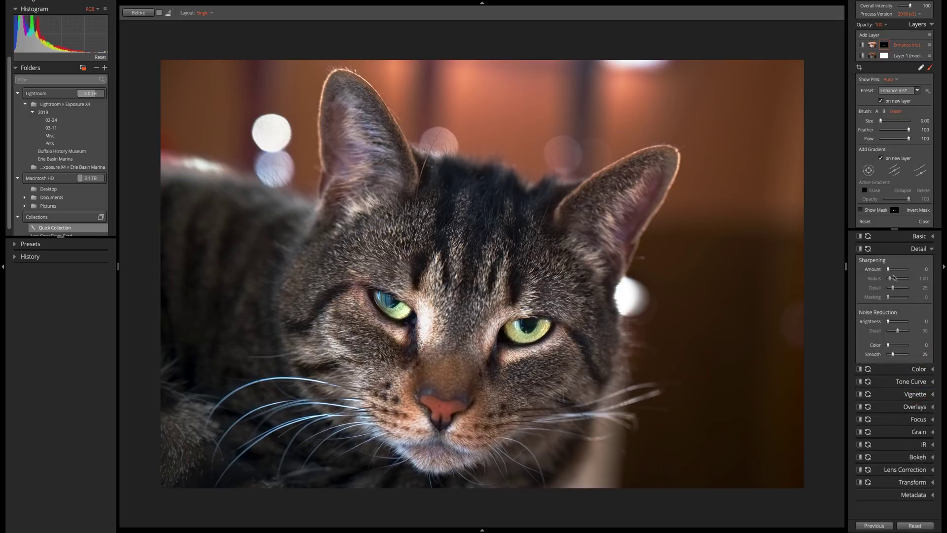
Step: Set Sharpening Amount to 83, then lower the iris layer's exposure to 0.45 in Basic
drag(888, 270, 898, 270)
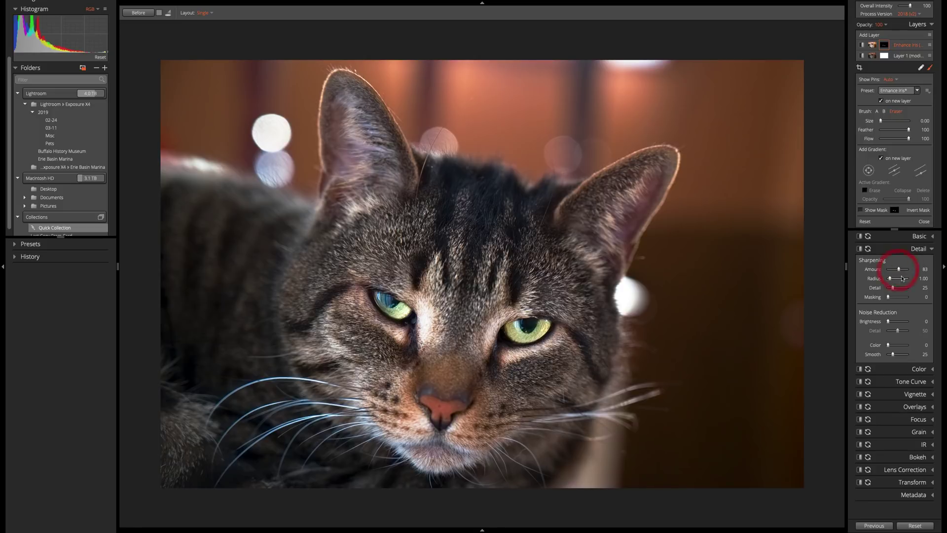
click(914, 237)
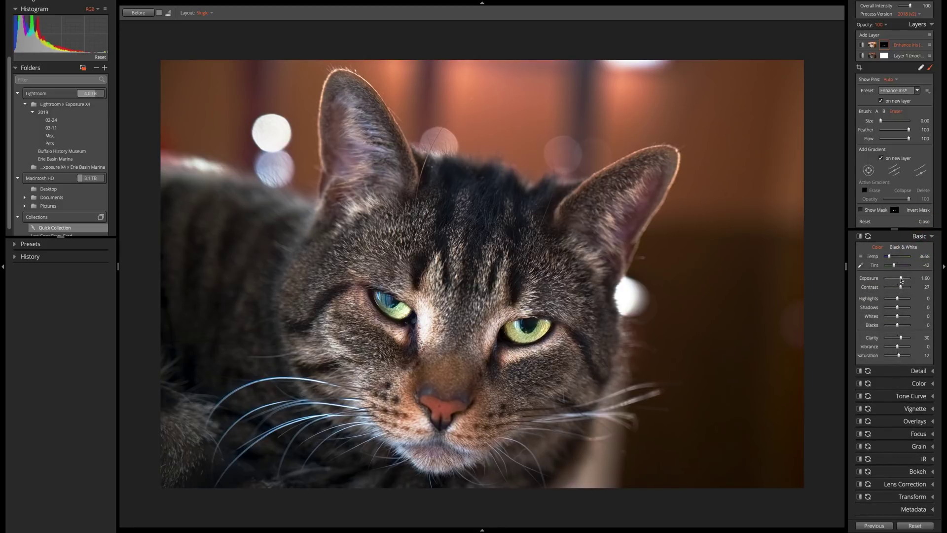
drag(901, 279, 901, 281)
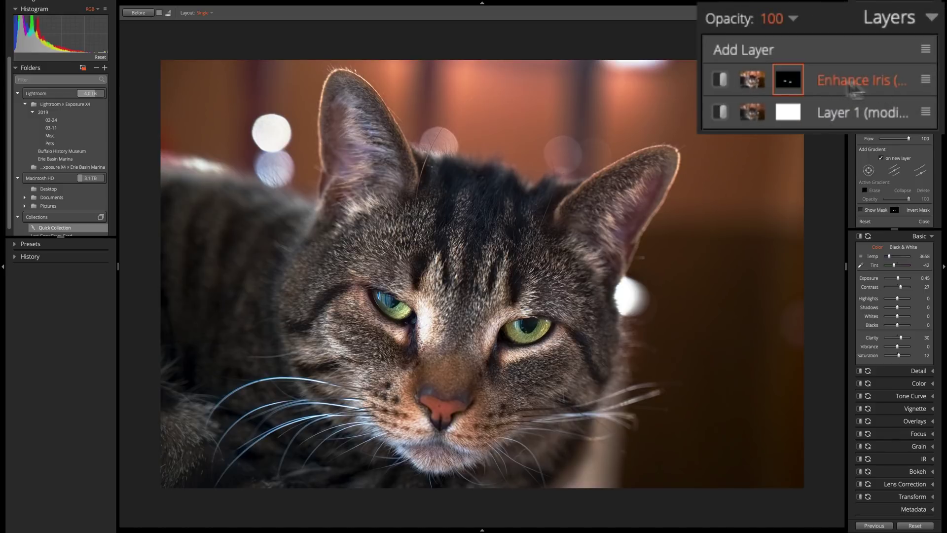
click(719, 81)
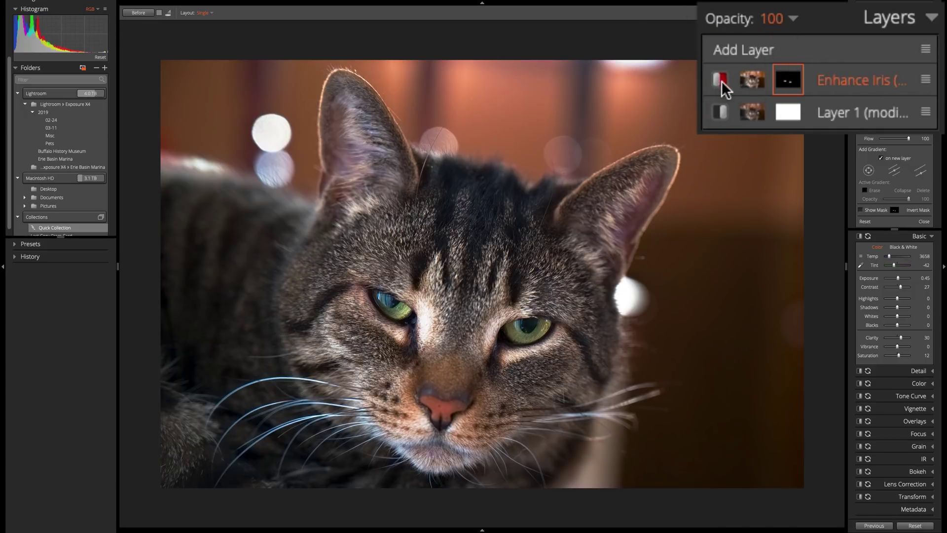
click(724, 80)
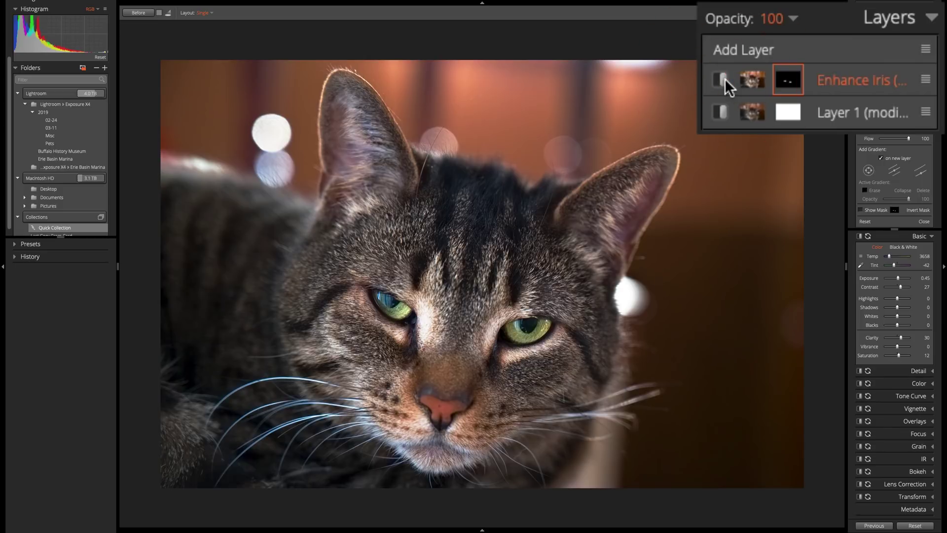
click(719, 80)
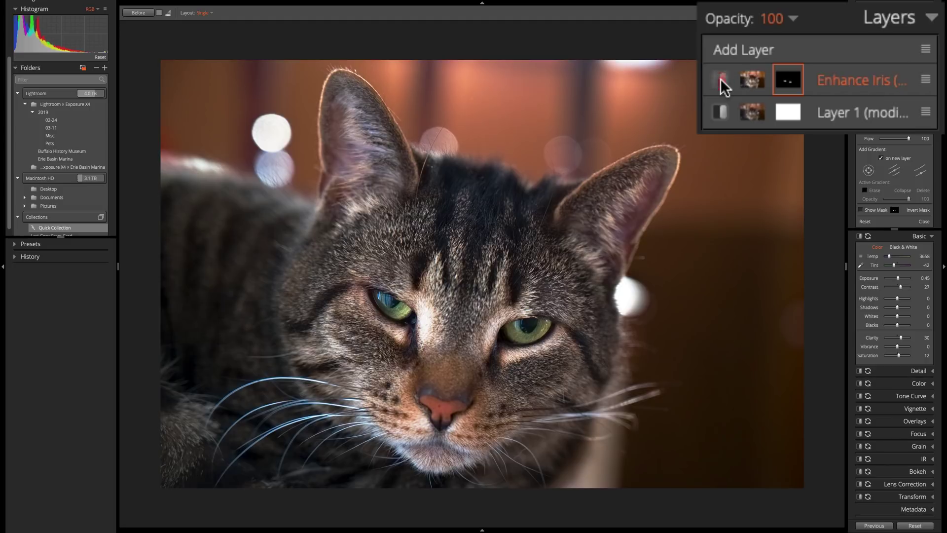
click(721, 81)
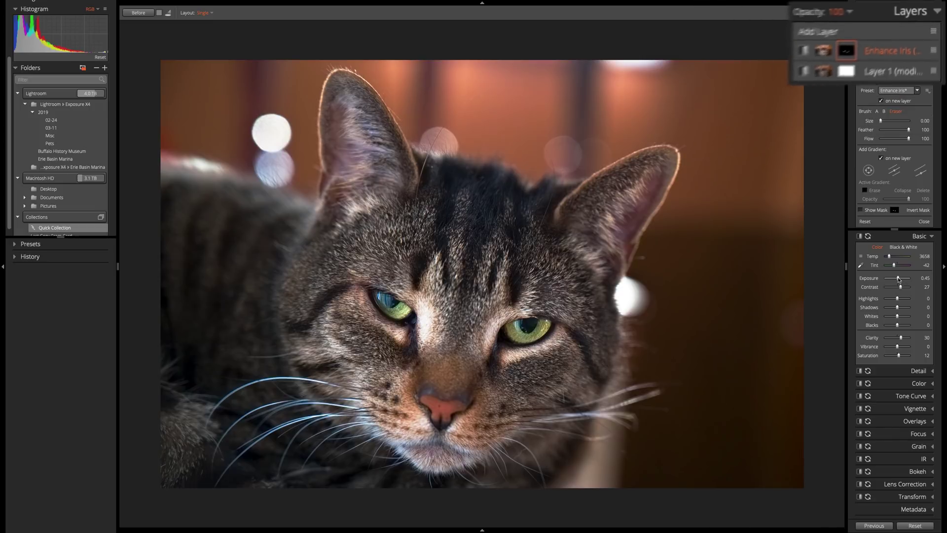
Step: Widen the panel, set exposure to 0.15, compare the iris layer off and on, and set saturation to 10
drag(847, 280, 796, 283)
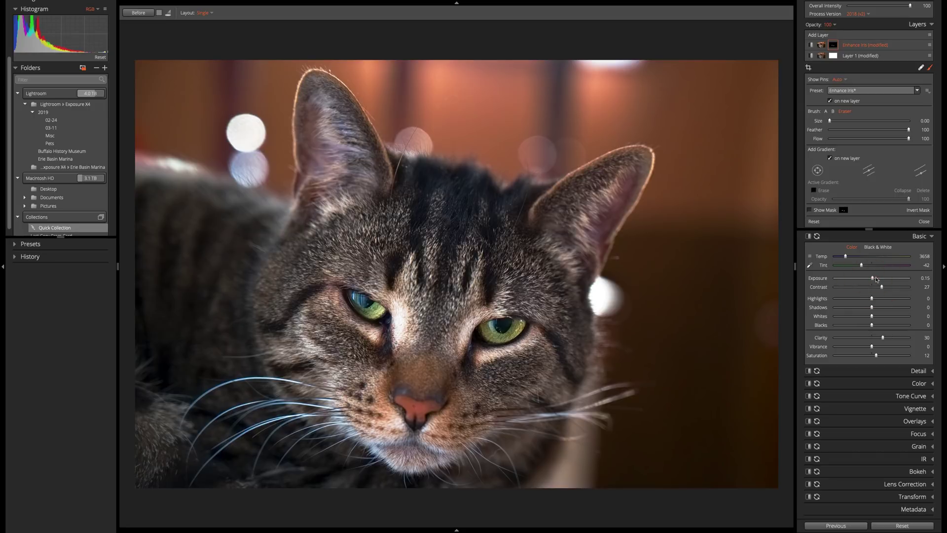
click(810, 46)
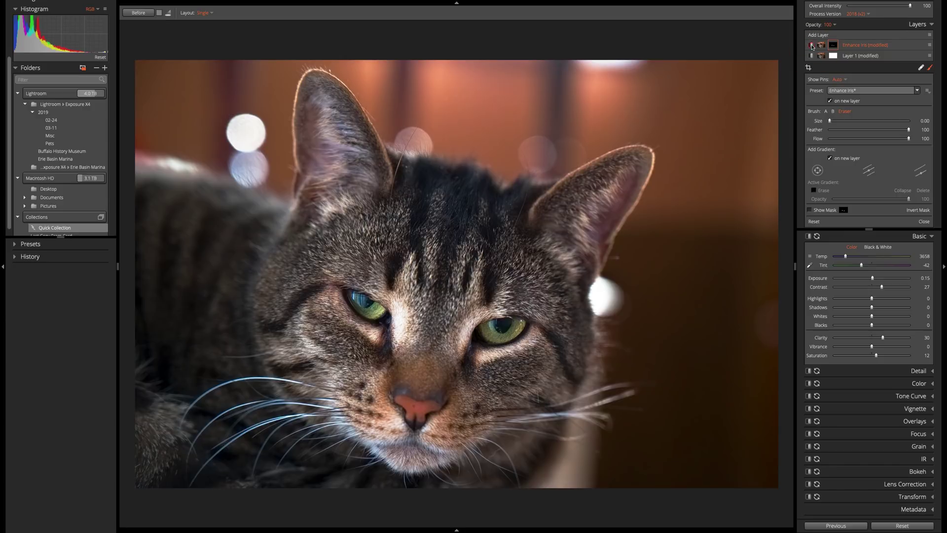
click(812, 46)
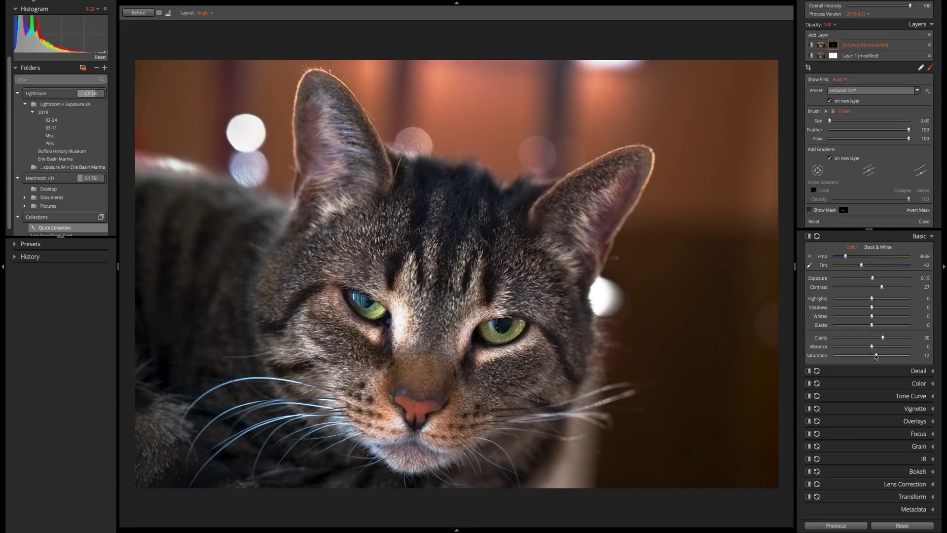
drag(876, 356, 876, 357)
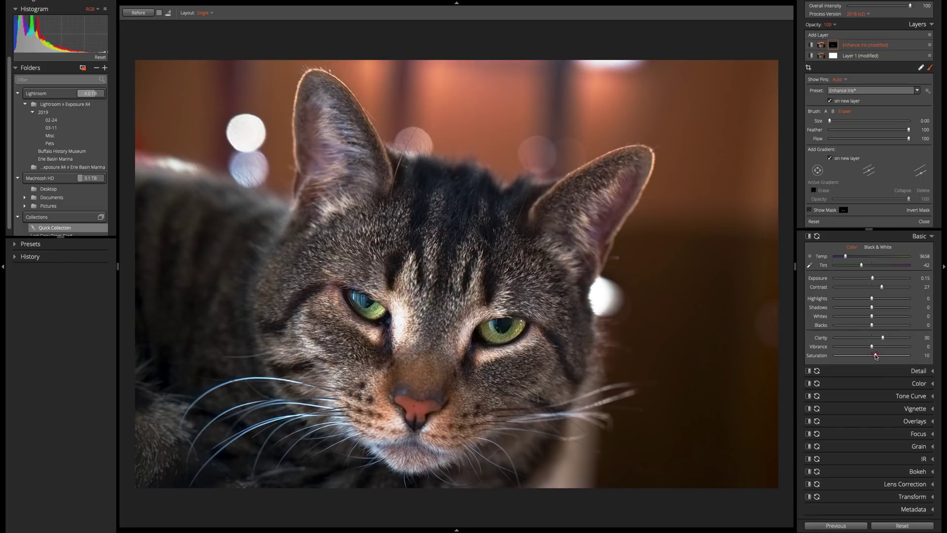